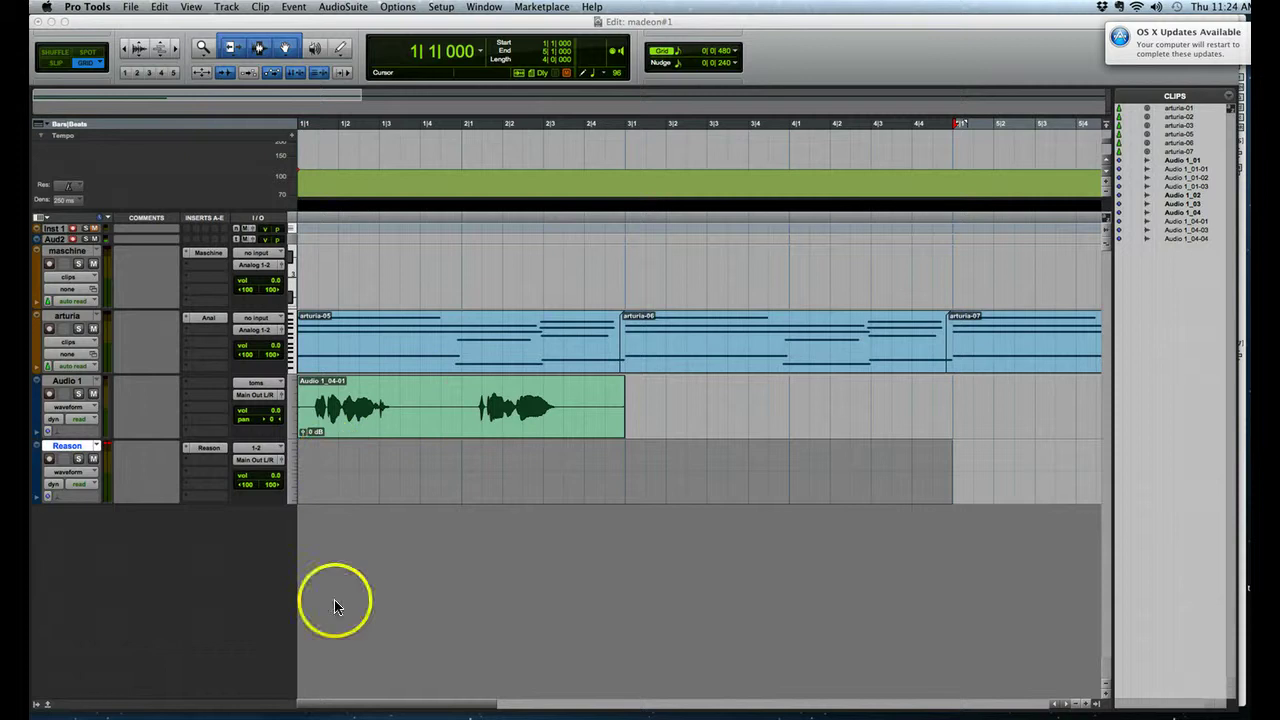
- Play back the Audio 1_04-01 vocal clip with the backing tracks, then mute the Audio 1 track
{"action": "left_click_drag", "start_coordinate": [651, 21], "coordinate": [652, 16]}
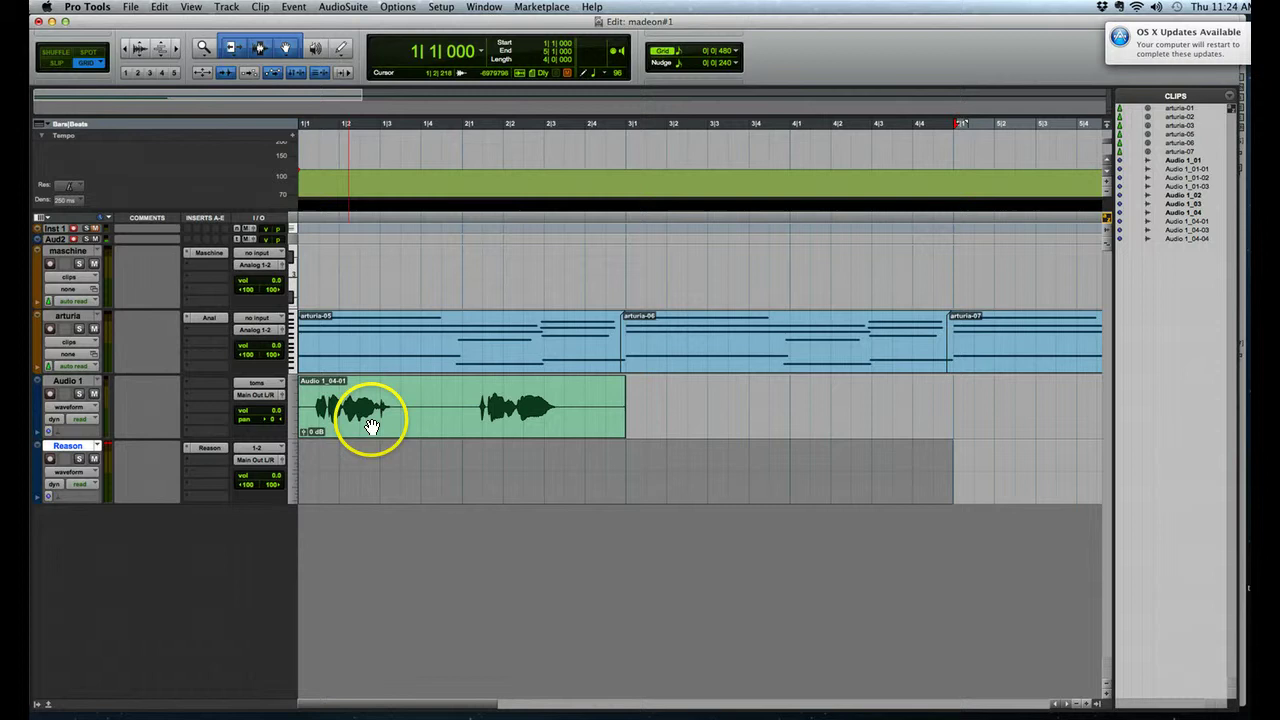
{"action": "left_click", "coordinate": [427, 428]}
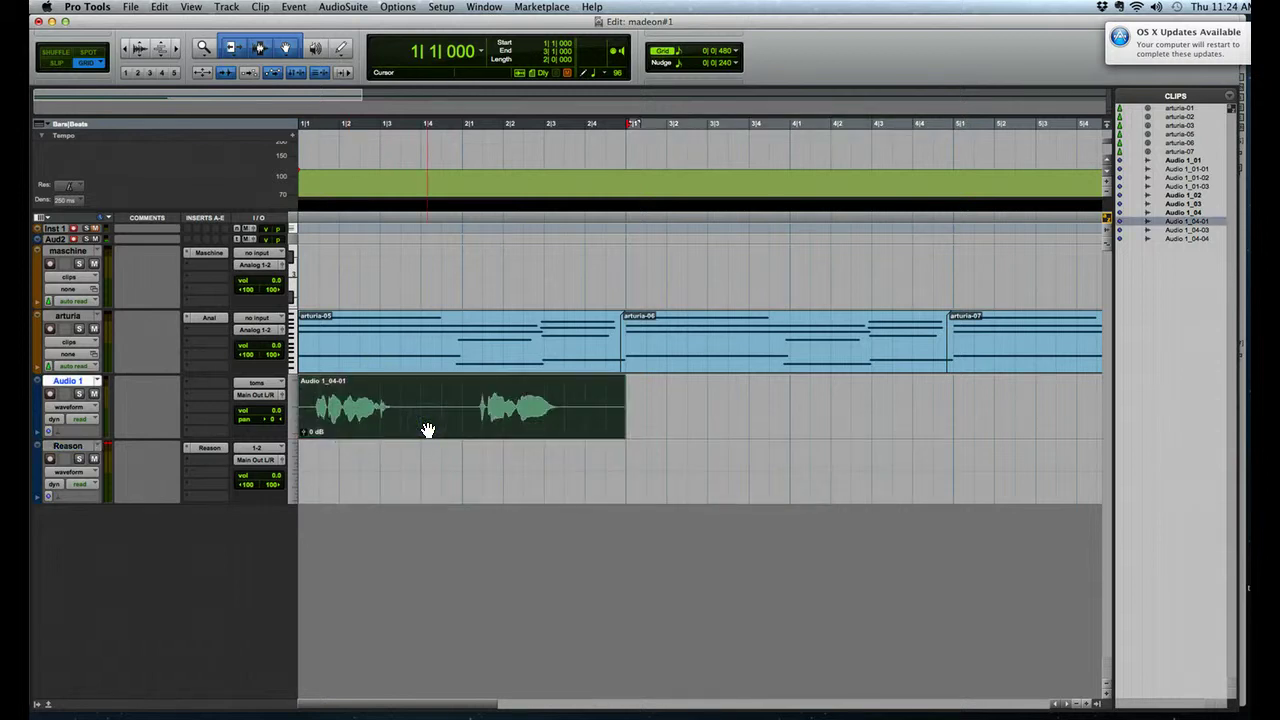
{"action": "key", "text": "space"}
{"action": "left_click", "coordinate": [416, 428]}
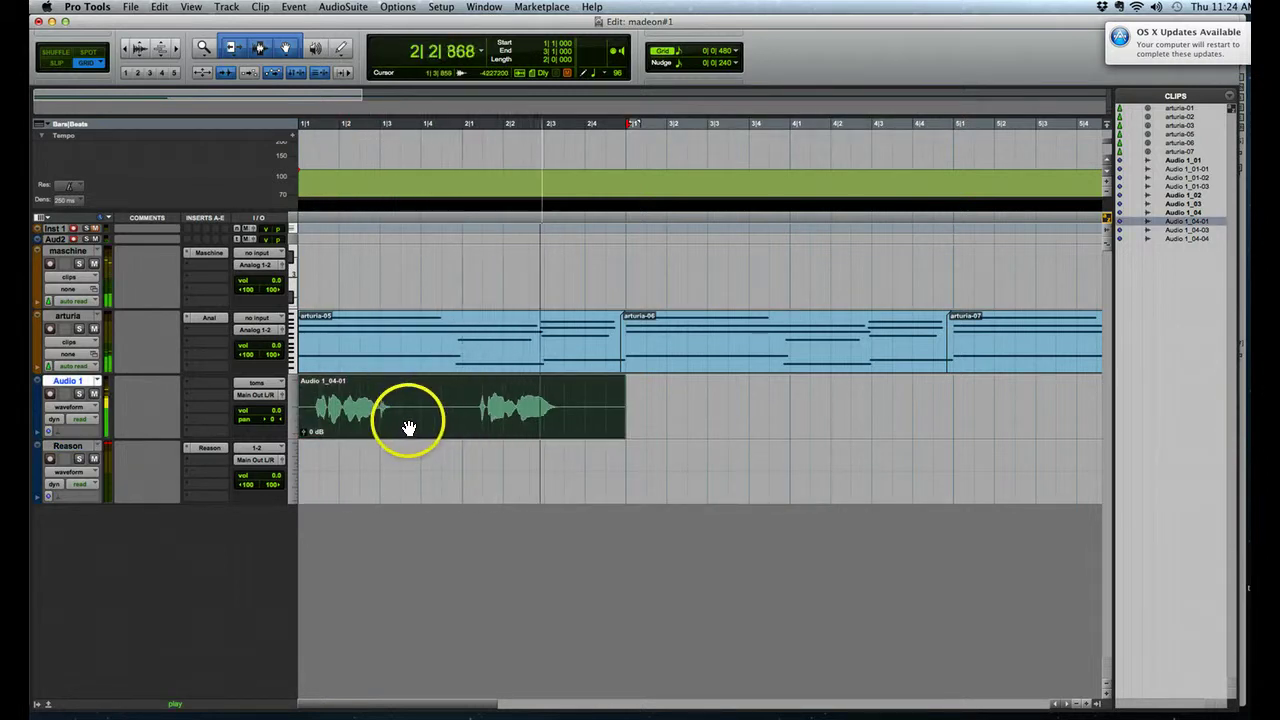
{"action": "key", "text": "space"}
{"action": "left_click", "coordinate": [437, 428]}
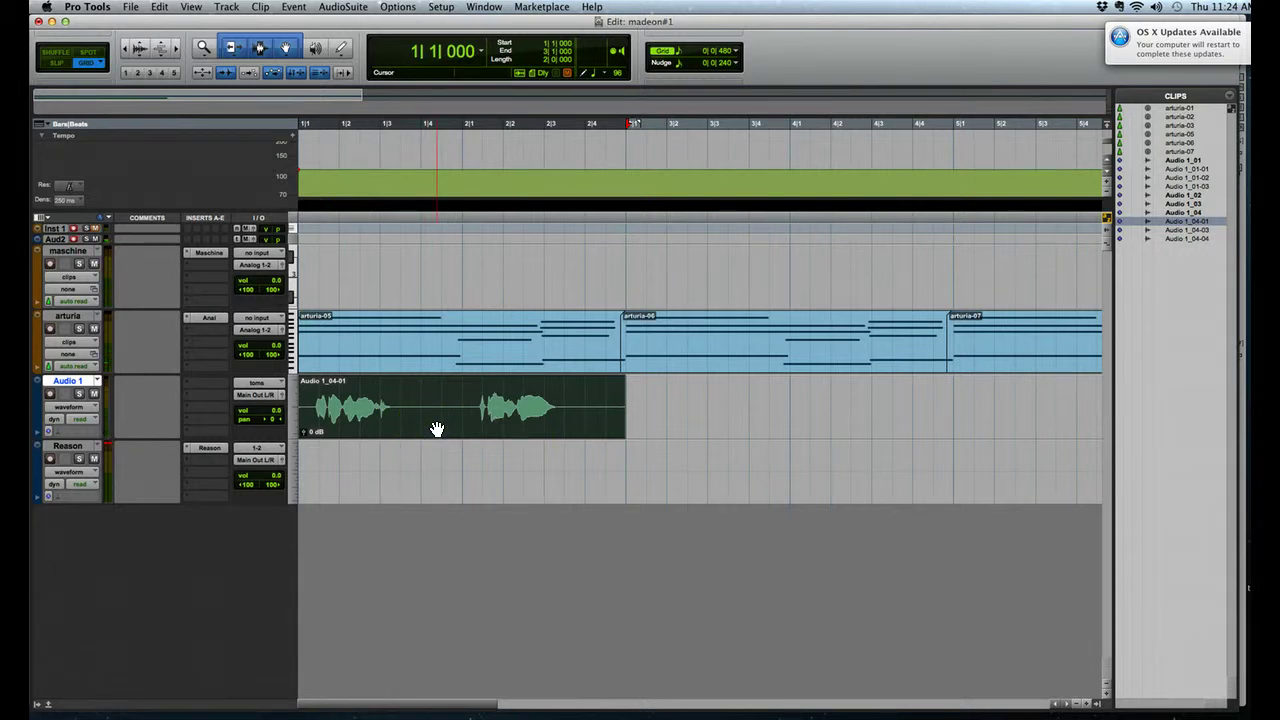
{"action": "left_click", "coordinate": [94, 393]}
- Switch to Reason and enlarge the rack area so the devices down to the Vocoder 1 channel are visible
{"action": "left_click", "coordinate": [700, 718]}
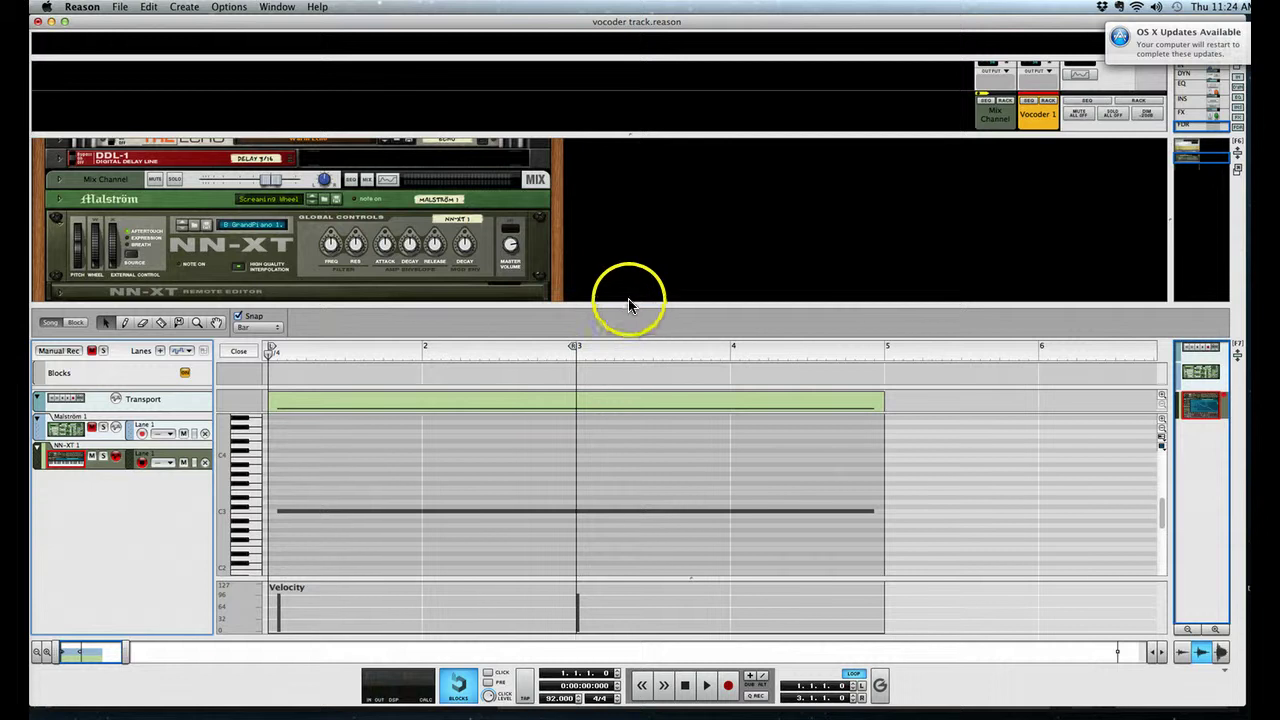
{"action": "left_click_drag", "start_coordinate": [626, 300], "coordinate": [683, 600]}
{"action": "left_click_drag", "start_coordinate": [558, 414], "coordinate": [574, 320]}
{"action": "scroll", "coordinate": [555, 360], "scroll_direction": "up", "scroll_amount": 3}
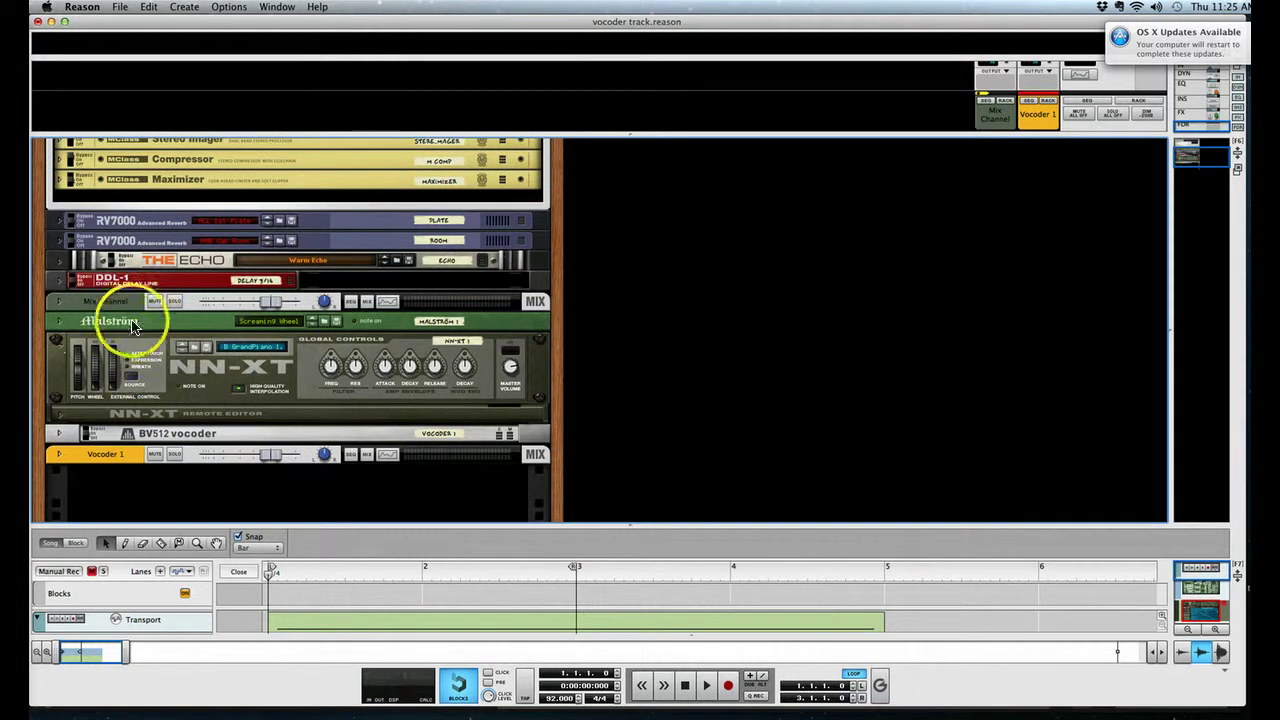
- Examine the devices of the vocoder setup: the NN-XT sampler, BV512 vocoder, Malström synthesizer and Vocoder 1 mix channel
{"action": "left_click", "coordinate": [150, 375]}
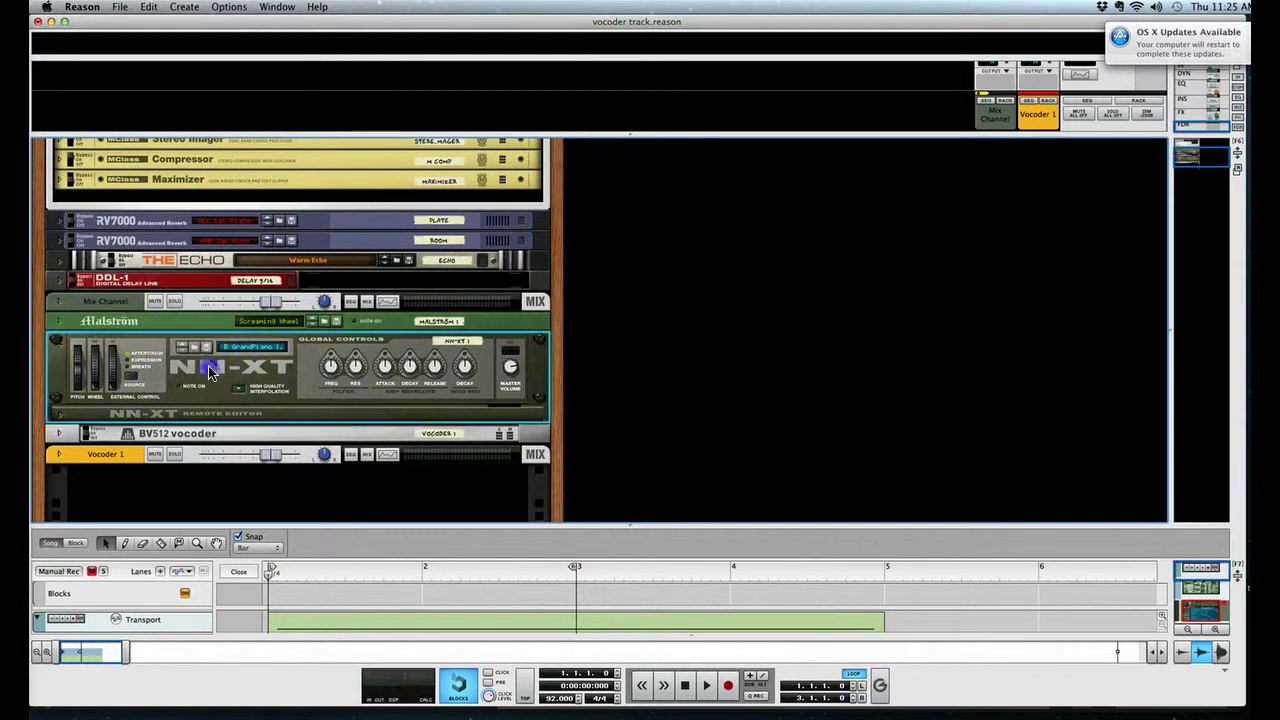
{"action": "left_click", "coordinate": [213, 430]}
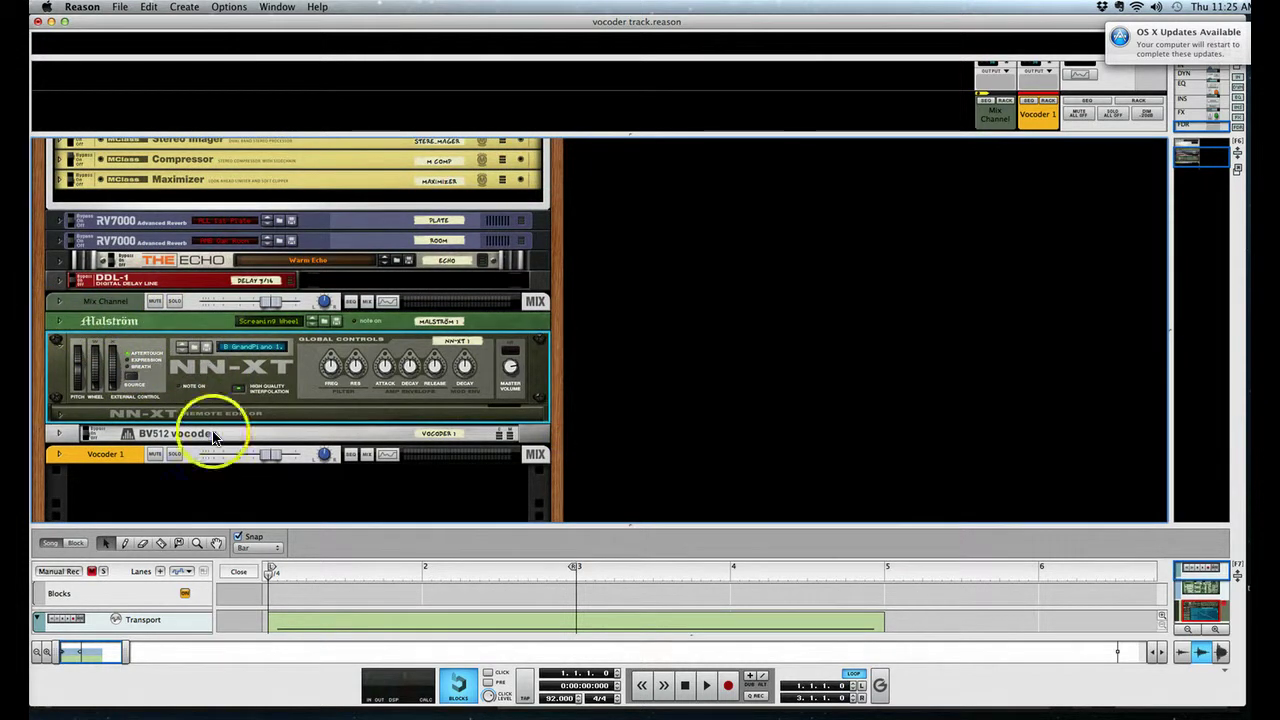
{"action": "left_click", "coordinate": [181, 323]}
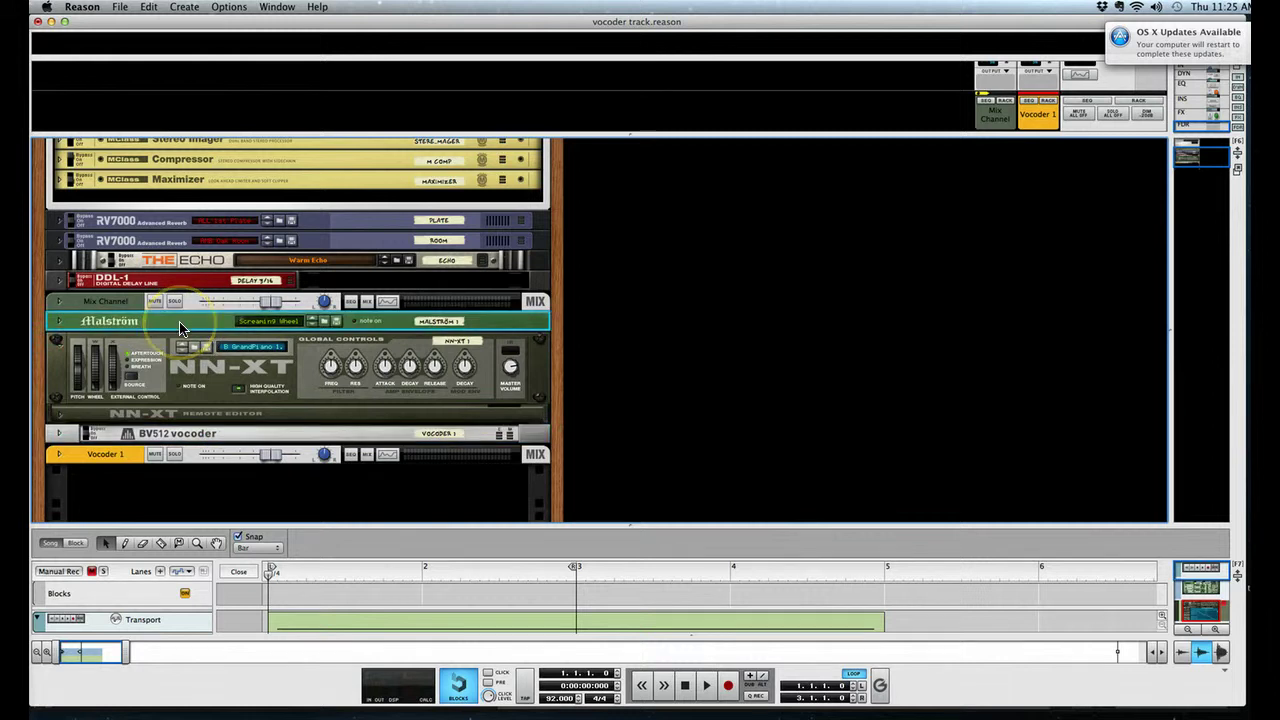
{"action": "left_click", "coordinate": [129, 452]}
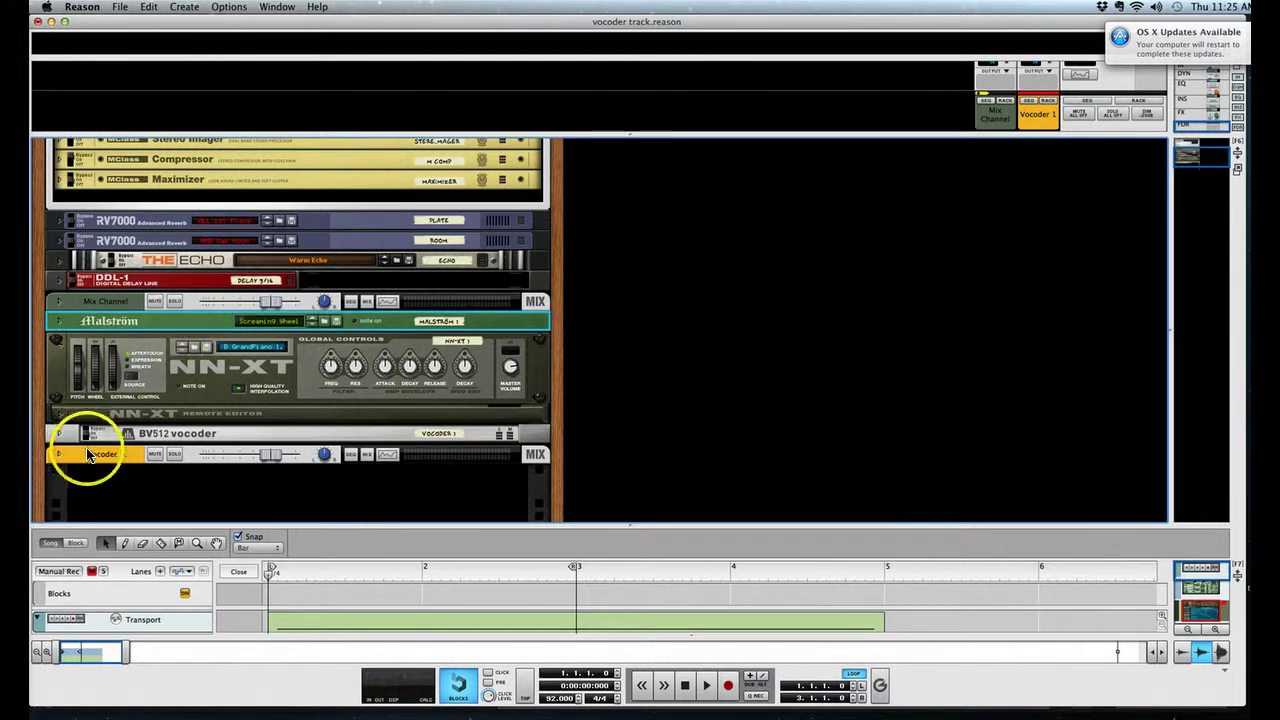
{"action": "left_click", "coordinate": [135, 318]}
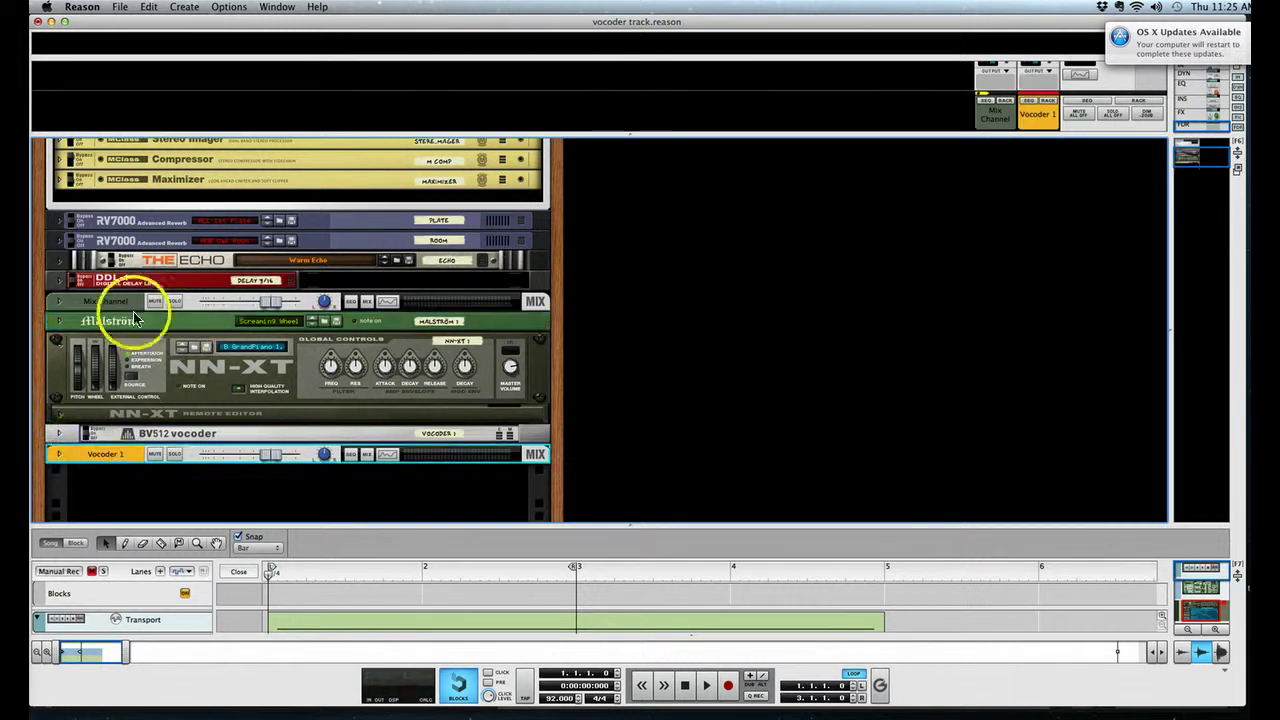
{"action": "left_click", "coordinate": [120, 385]}
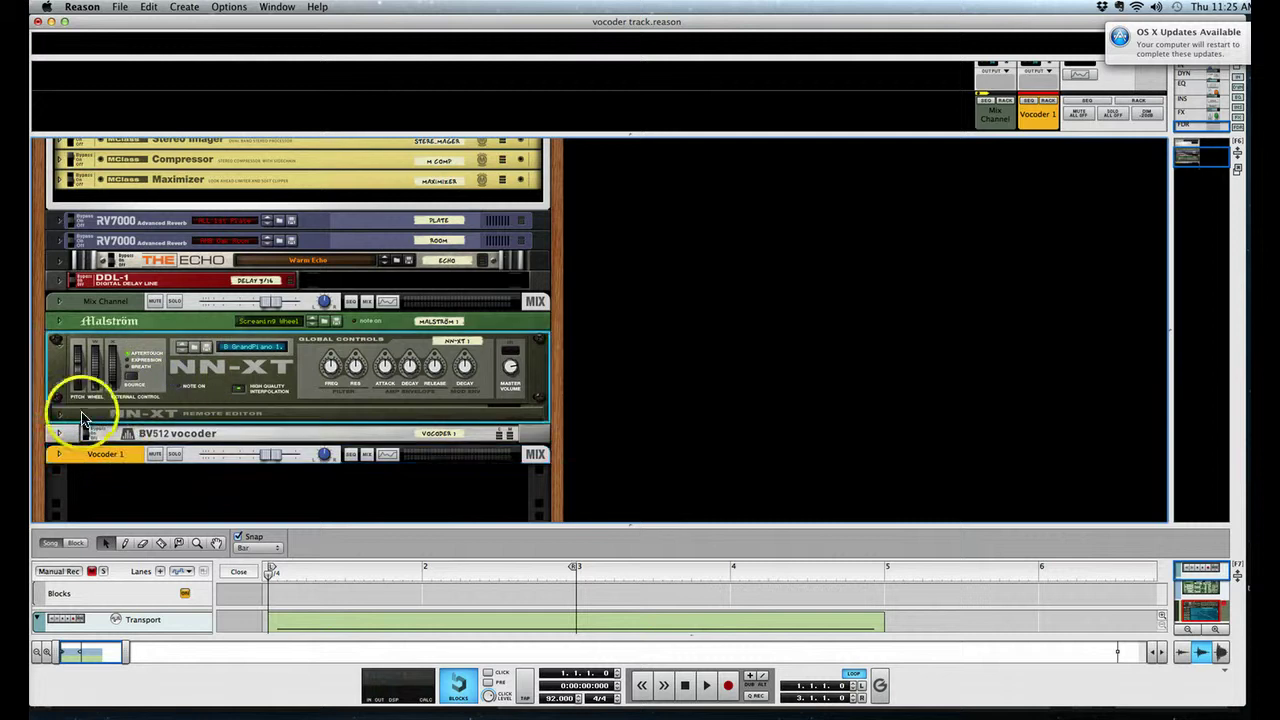
- Load the sample streets 2.aif from the Desktop into the NN-XT's remote editor, and fold the editor closed
{"action": "left_click", "coordinate": [60, 418]}
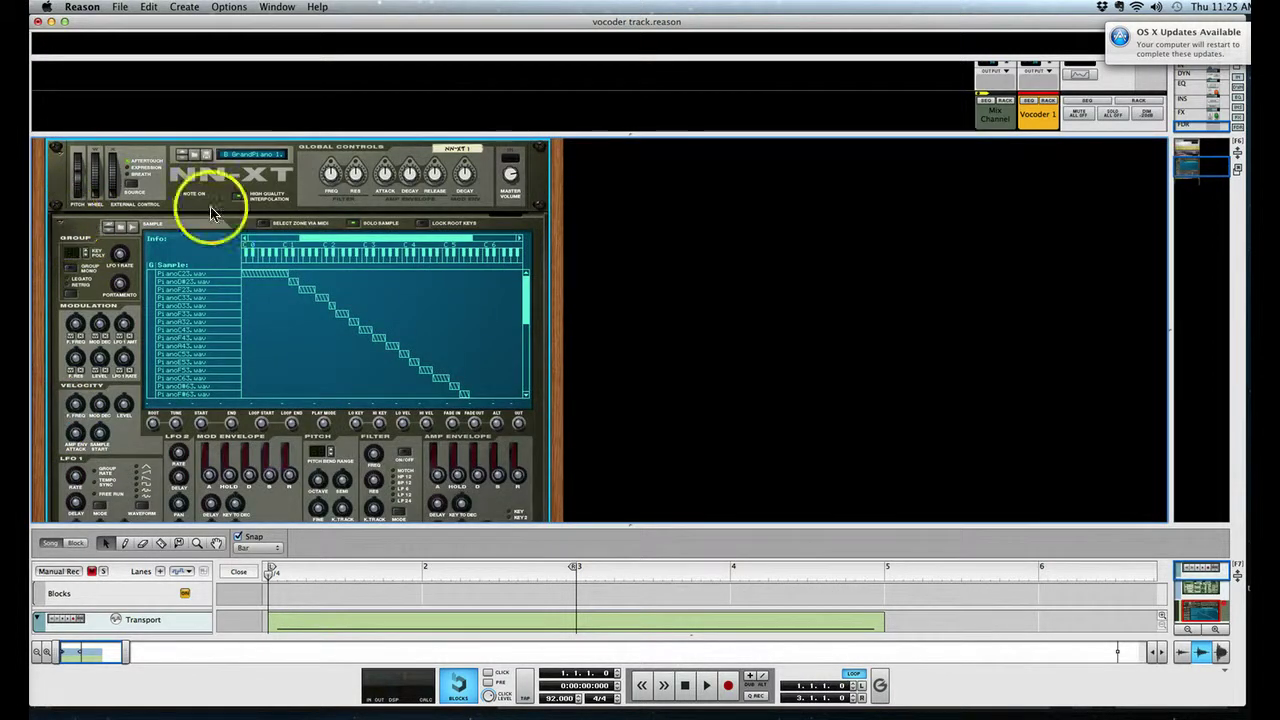
{"action": "left_click", "coordinate": [119, 233]}
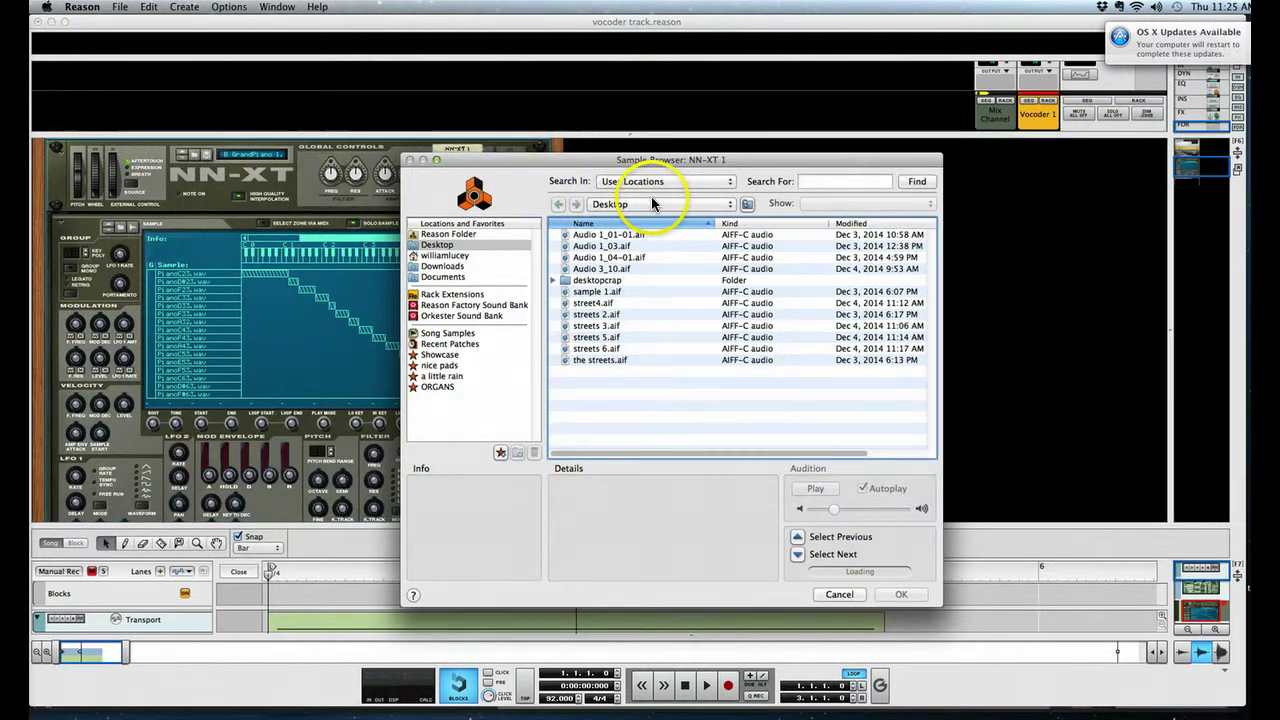
{"action": "double_click", "coordinate": [592, 317]}
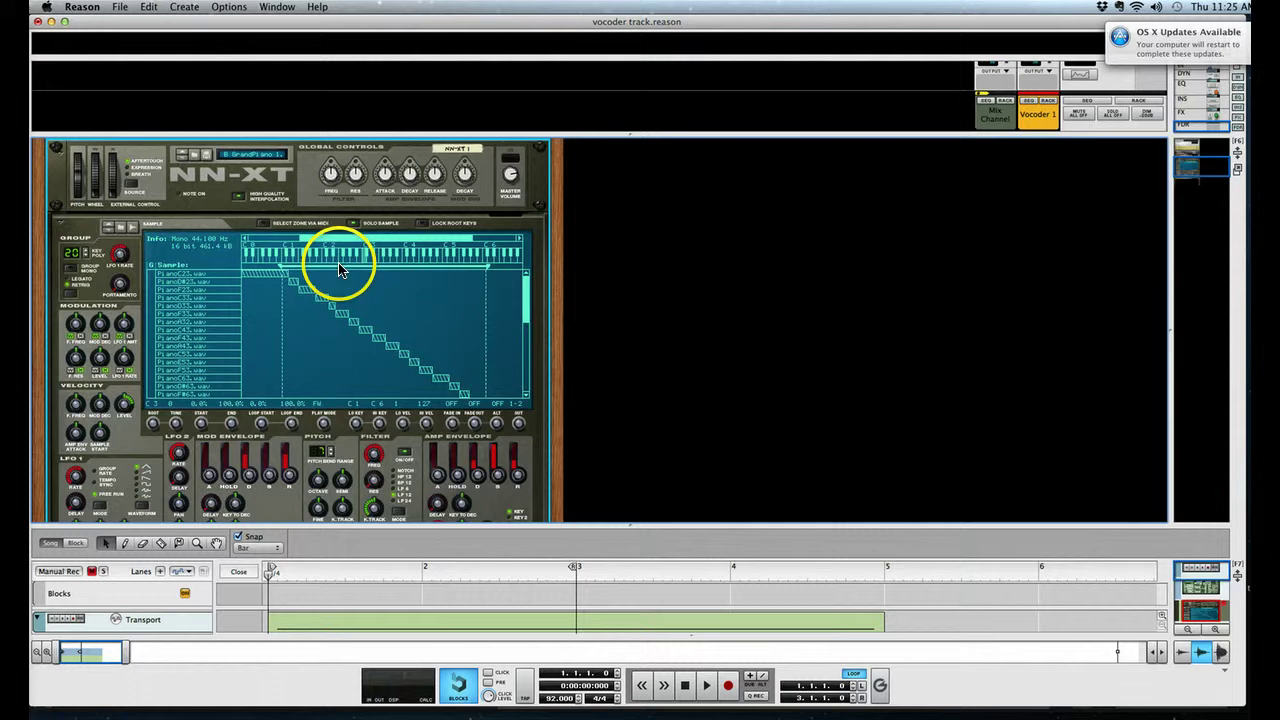
{"action": "left_click", "coordinate": [352, 223]}
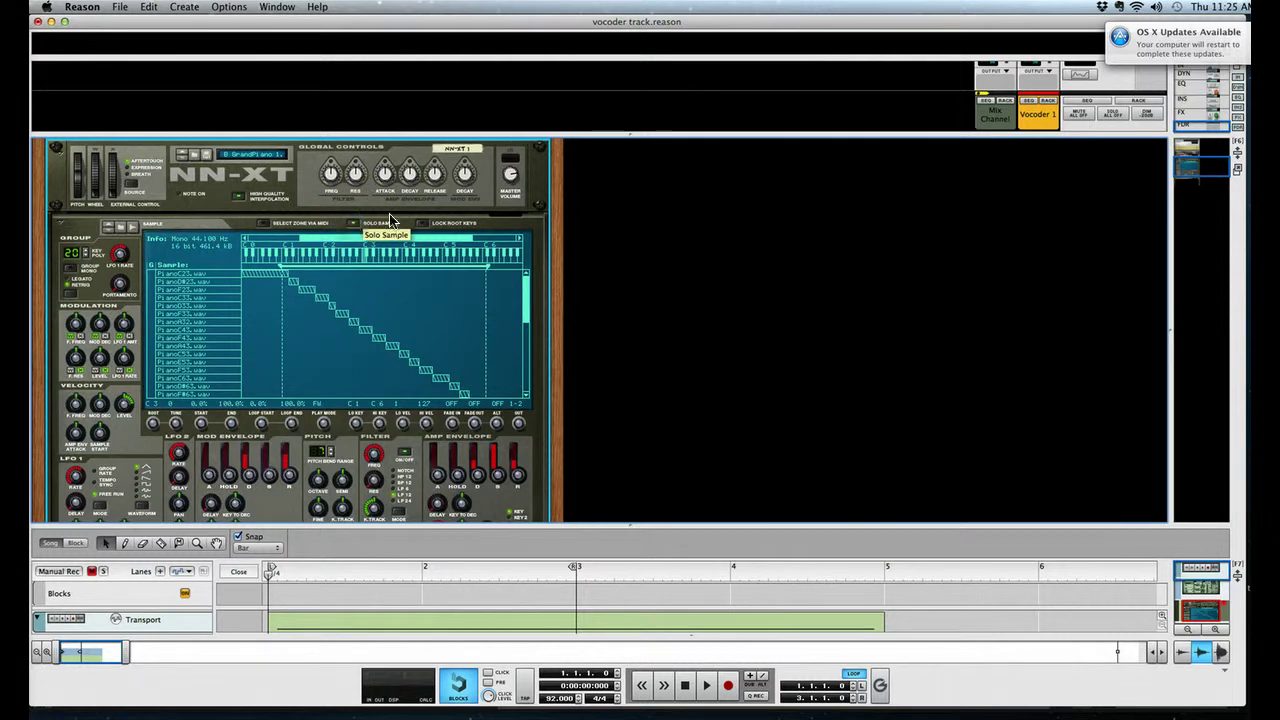
{"action": "left_click", "coordinate": [58, 226]}
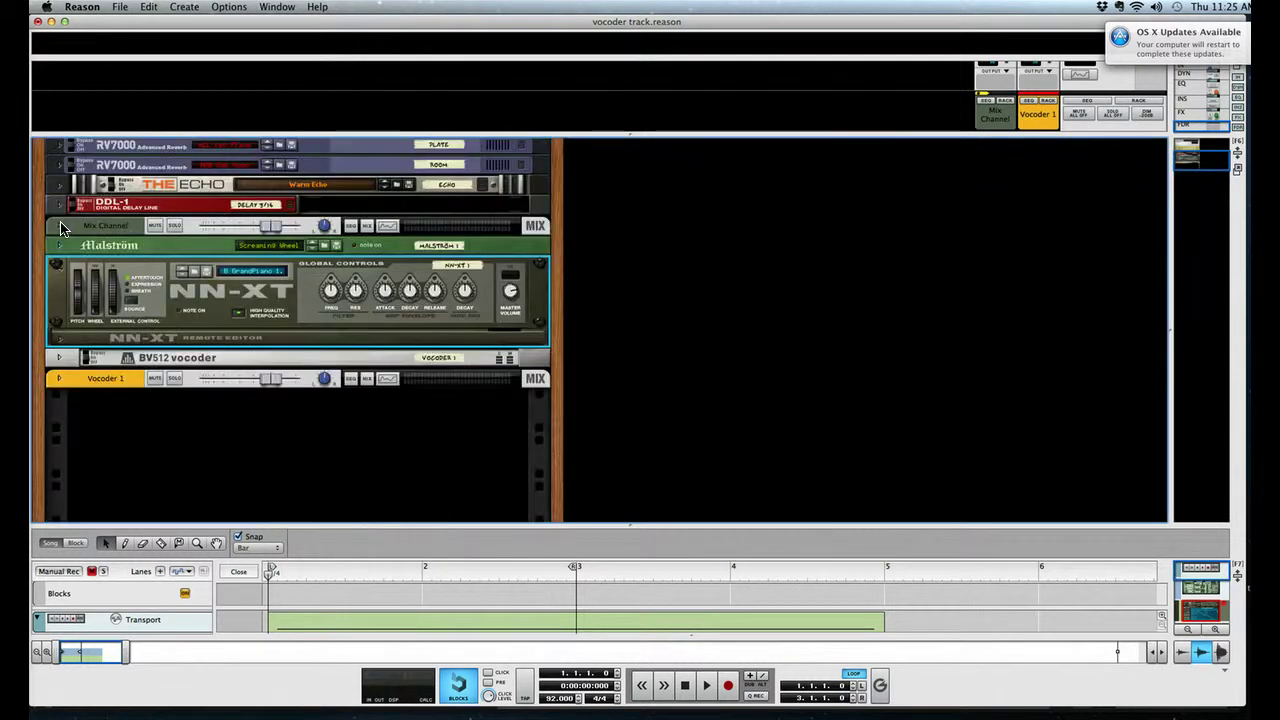
- Flip the rack to its rear and unfold the Malström and the BV512 vocoder to show their cabling
{"action": "key", "text": "Tab"}
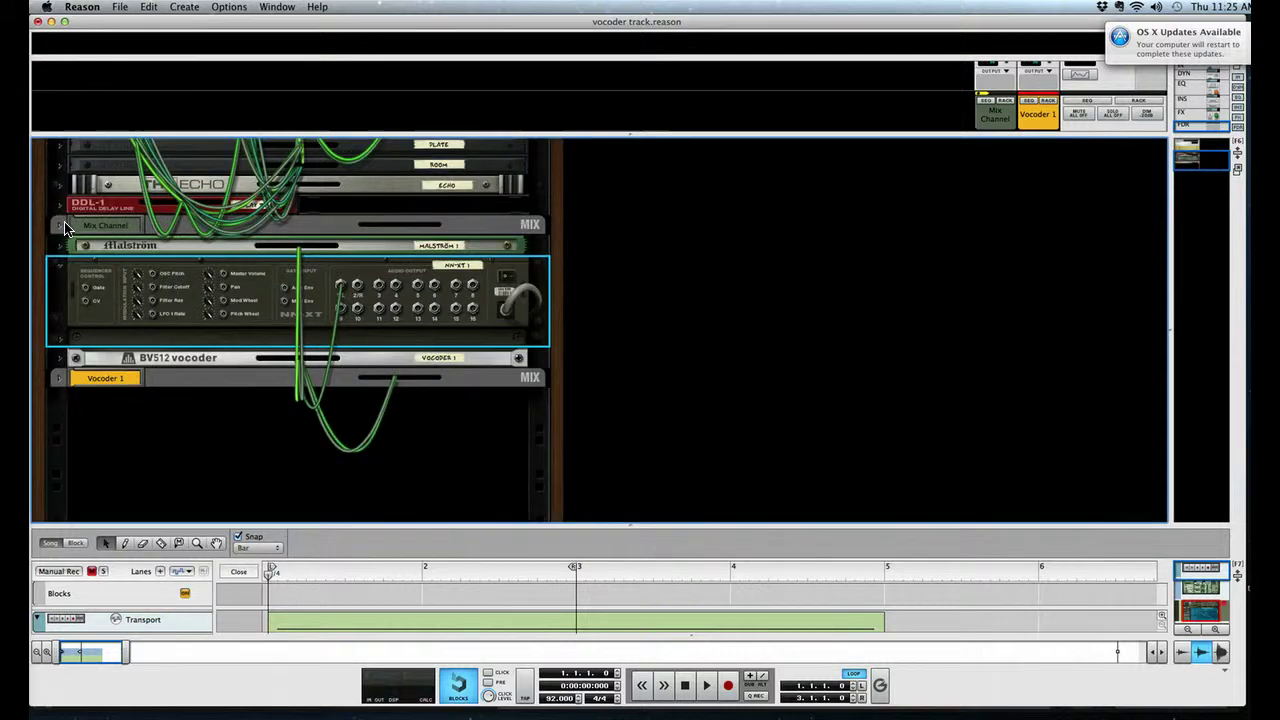
{"action": "left_click_drag", "start_coordinate": [557, 272], "coordinate": [560, 392]}
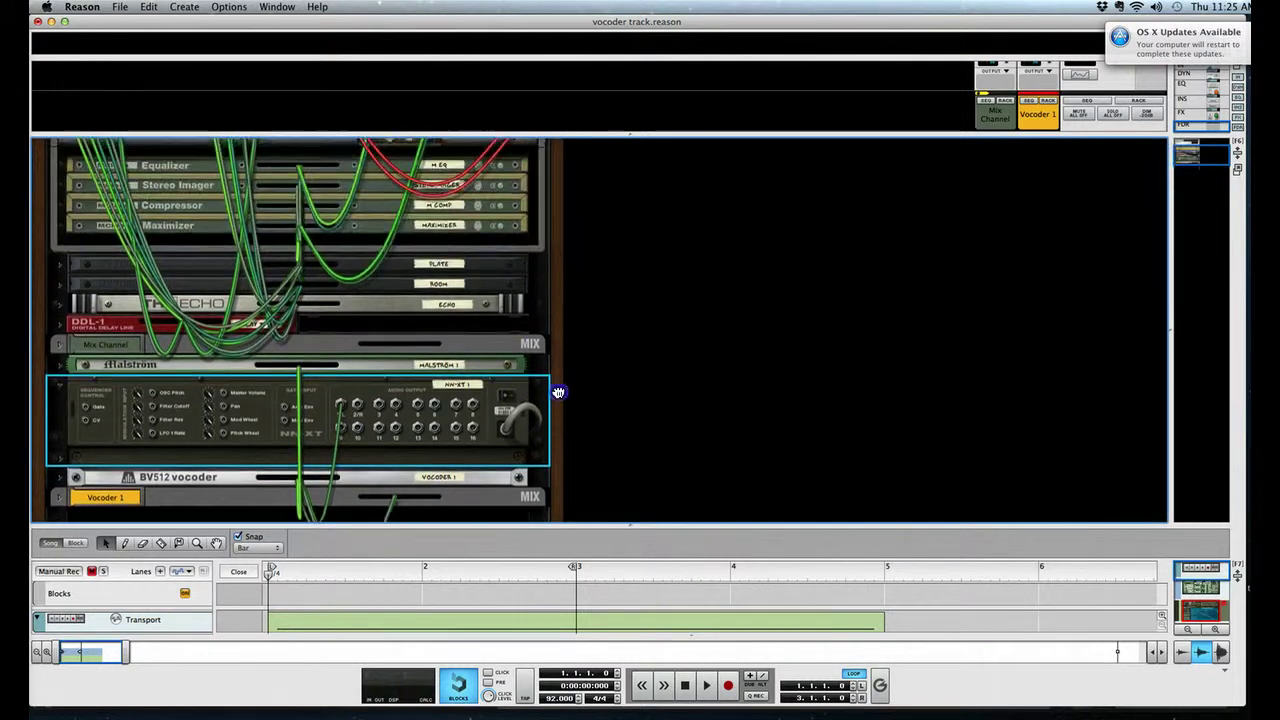
{"action": "left_click", "coordinate": [72, 368]}
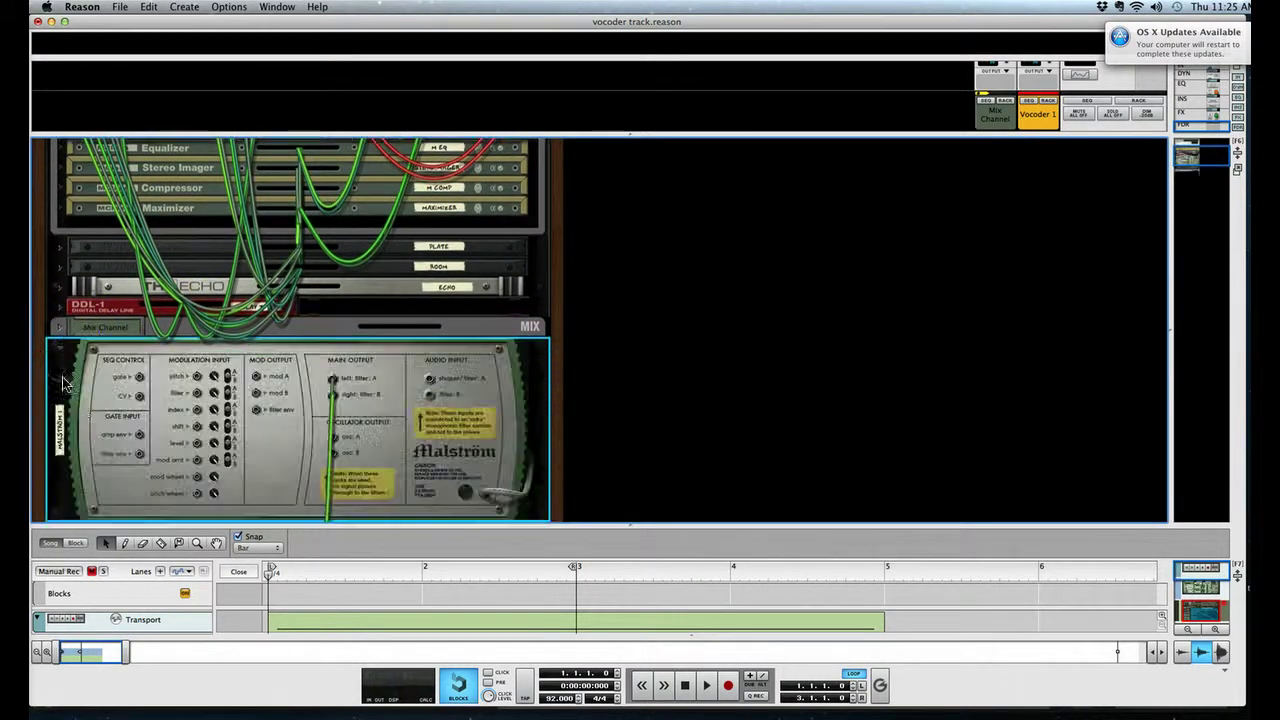
{"action": "scroll", "coordinate": [558, 397], "scroll_direction": "down", "scroll_amount": 5}
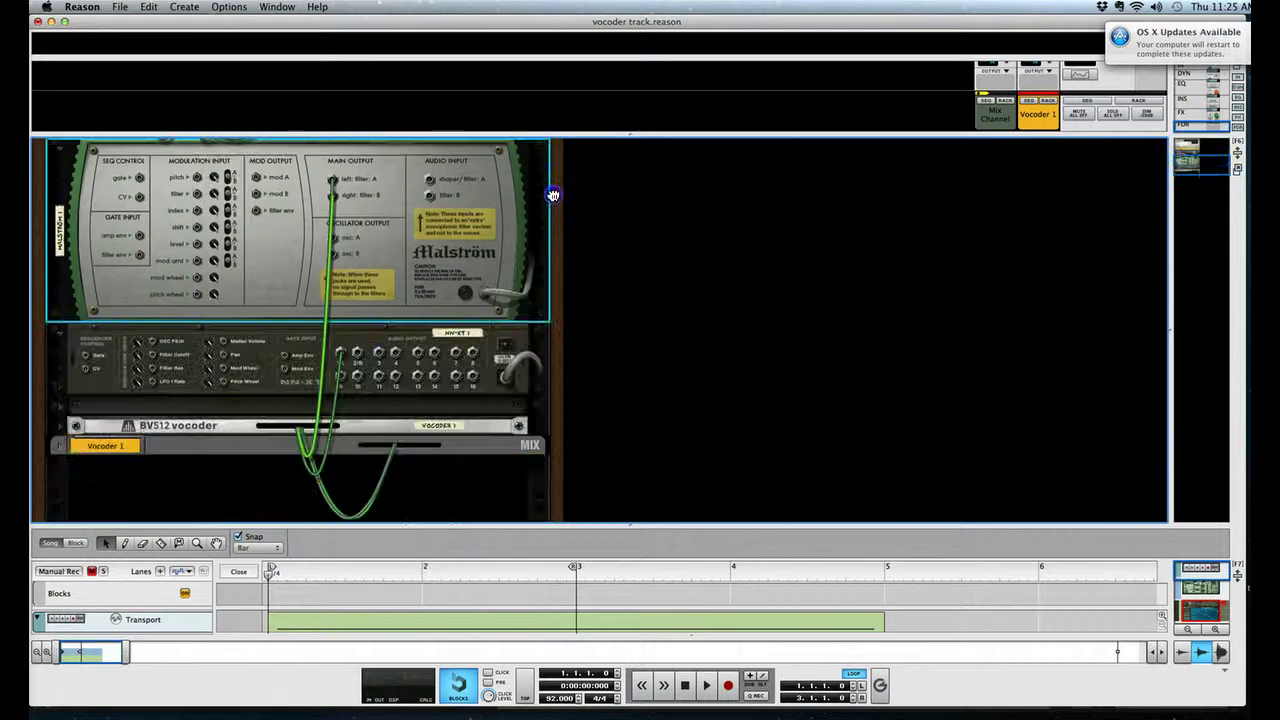
{"action": "left_click", "coordinate": [58, 425]}
- Rename the NN-XT device to modulator
{"action": "double_click", "coordinate": [458, 333]}
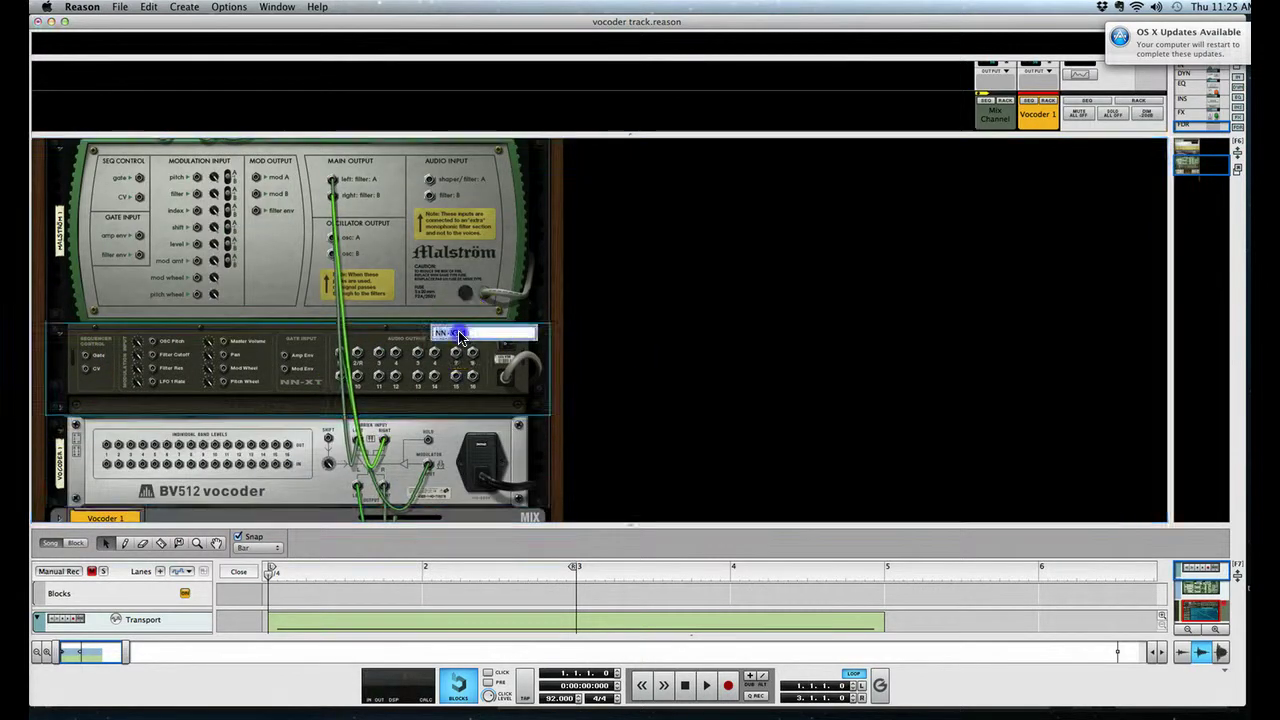
{"action": "type", "text": "modulator"}
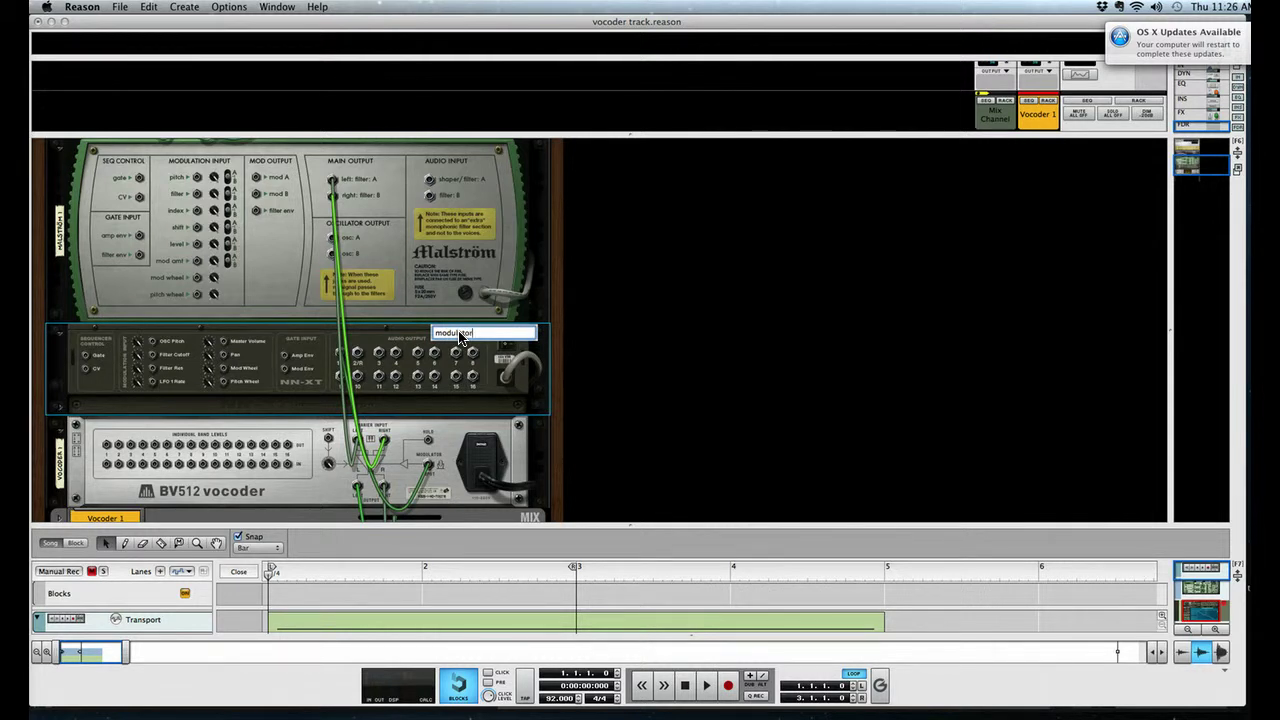
{"action": "key", "text": "Return"}
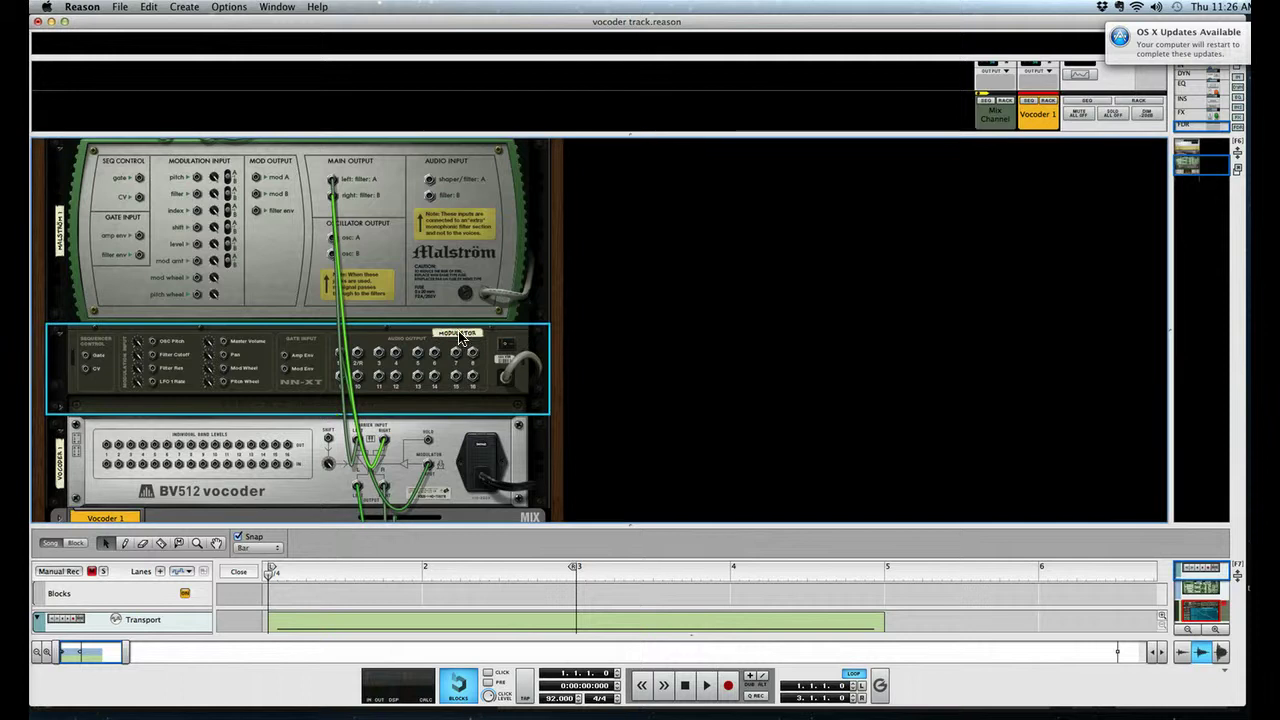
- Trace the cables from the modulator sampler to the vocoder's modulator input and from the Malström's main outputs to the carrier inputs
{"action": "left_click_drag", "start_coordinate": [458, 466], "coordinate": [341, 357]}
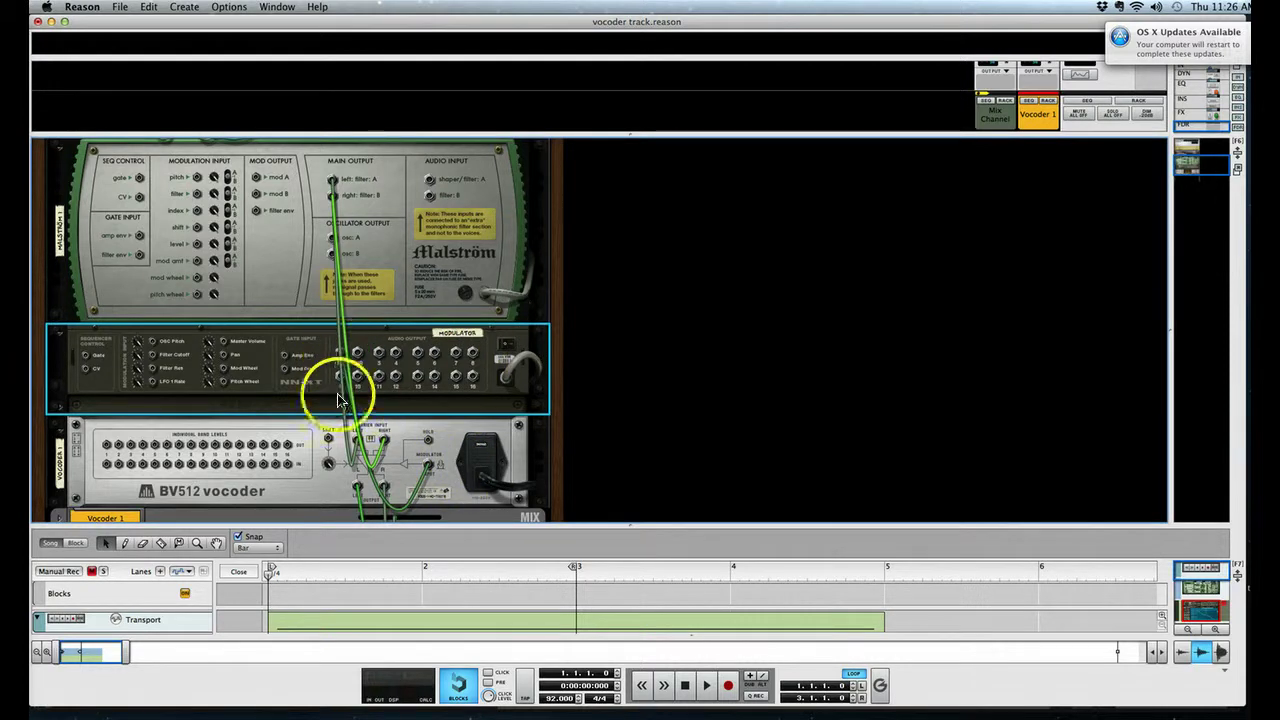
{"action": "left_click", "coordinate": [441, 471]}
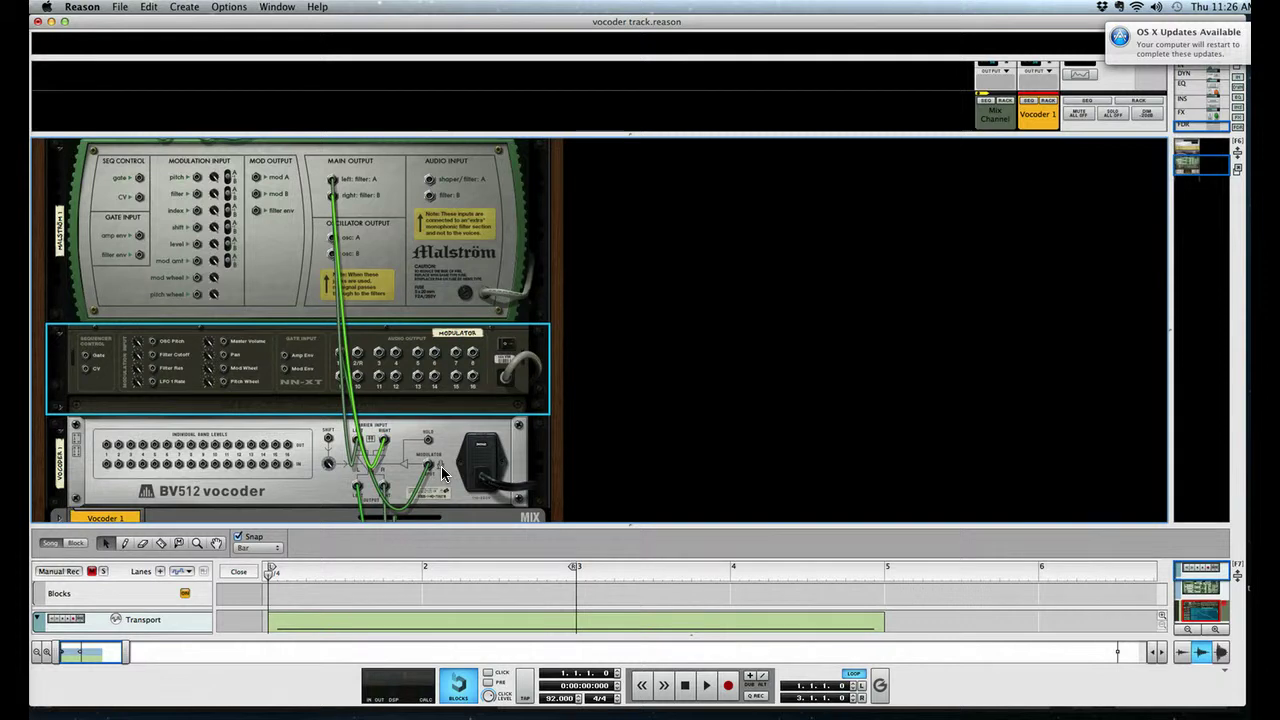
{"action": "mouse_move", "coordinate": [197, 227]}
{"action": "left_mouse_down"}
{"action": "mouse_move", "coordinate": [199, 257]}
{"action": "mouse_move", "coordinate": [198, 213]}
{"action": "left_mouse_up"}
{"action": "mouse_move", "coordinate": [83, 227]}
{"action": "left_mouse_down"}
{"action": "mouse_move", "coordinate": [65, 229]}
{"action": "mouse_move", "coordinate": [337, 232]}
{"action": "mouse_move", "coordinate": [341, 171]}
{"action": "mouse_move", "coordinate": [346, 277]}
{"action": "mouse_move", "coordinate": [380, 363]}
{"action": "mouse_move", "coordinate": [356, 440]}
{"action": "mouse_move", "coordinate": [386, 446]}
{"action": "left_mouse_up"}
- Inspect the vocoder's output cables into the unfolded Vocoder 1 mix channel, fold the channel again and return to the rack front
{"action": "left_click_drag", "start_coordinate": [559, 433], "coordinate": [563, 273]}
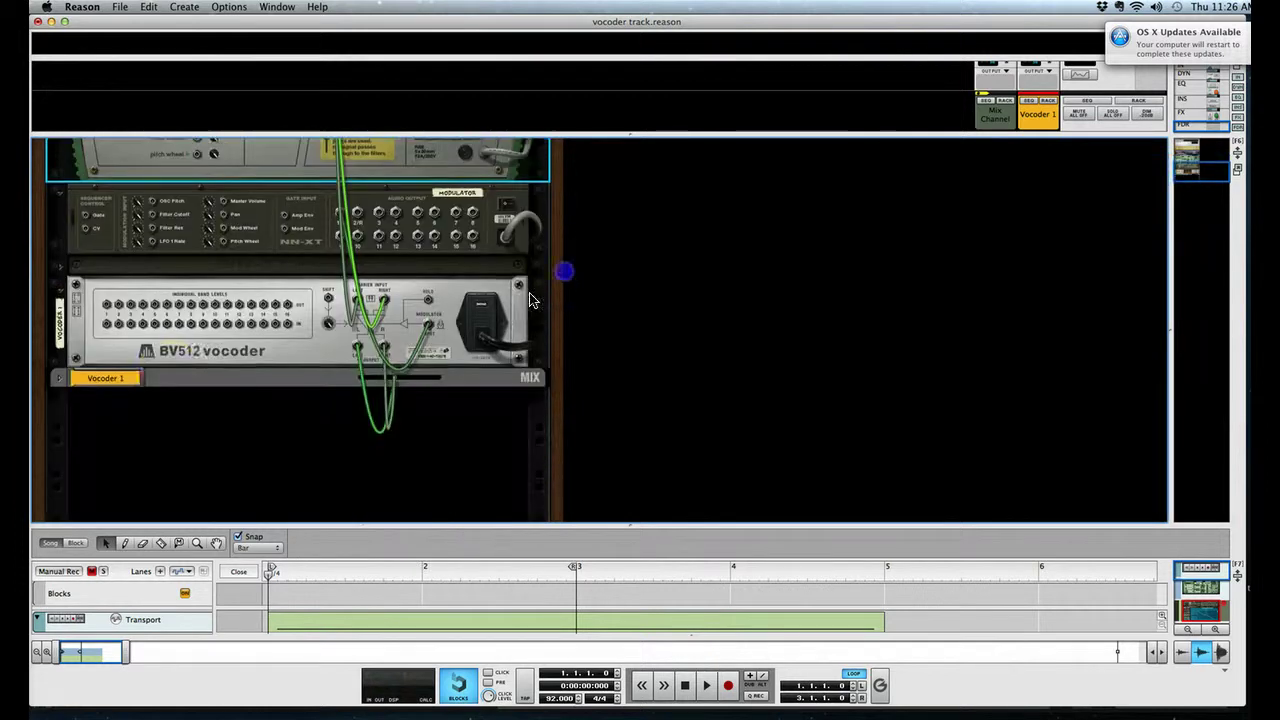
{"action": "left_click", "coordinate": [59, 379]}
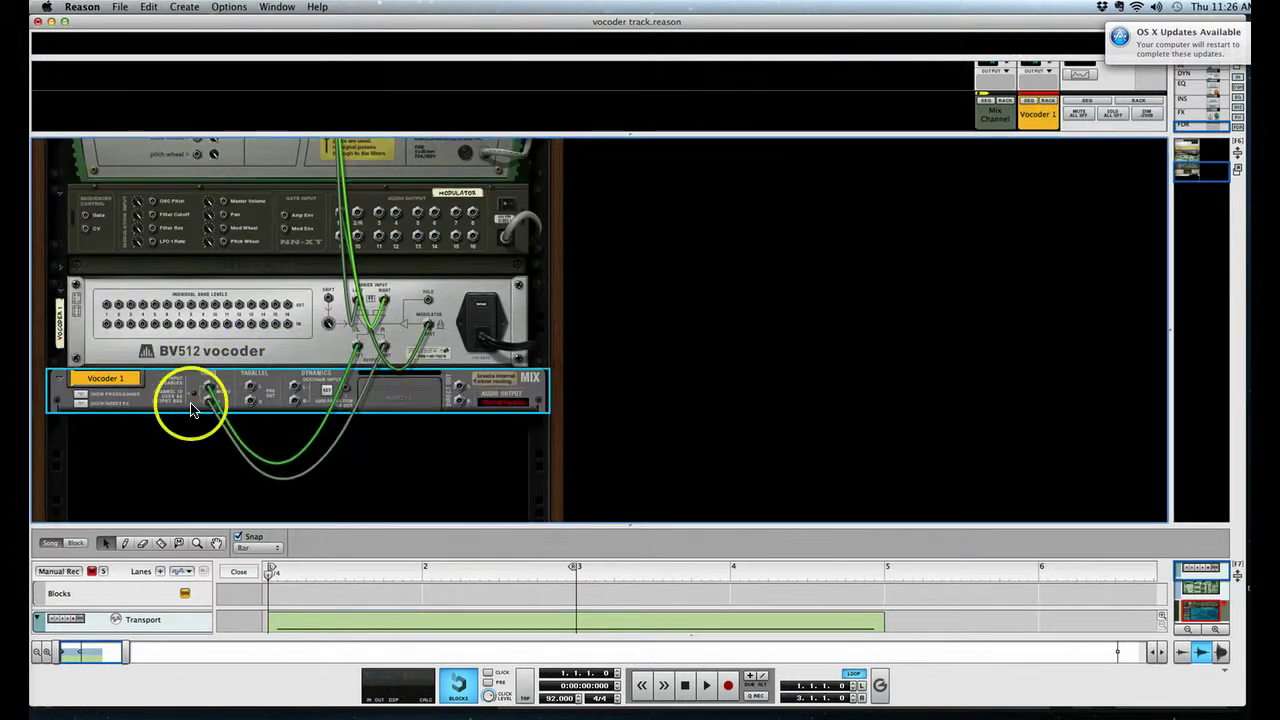
{"action": "left_click", "coordinate": [57, 379]}
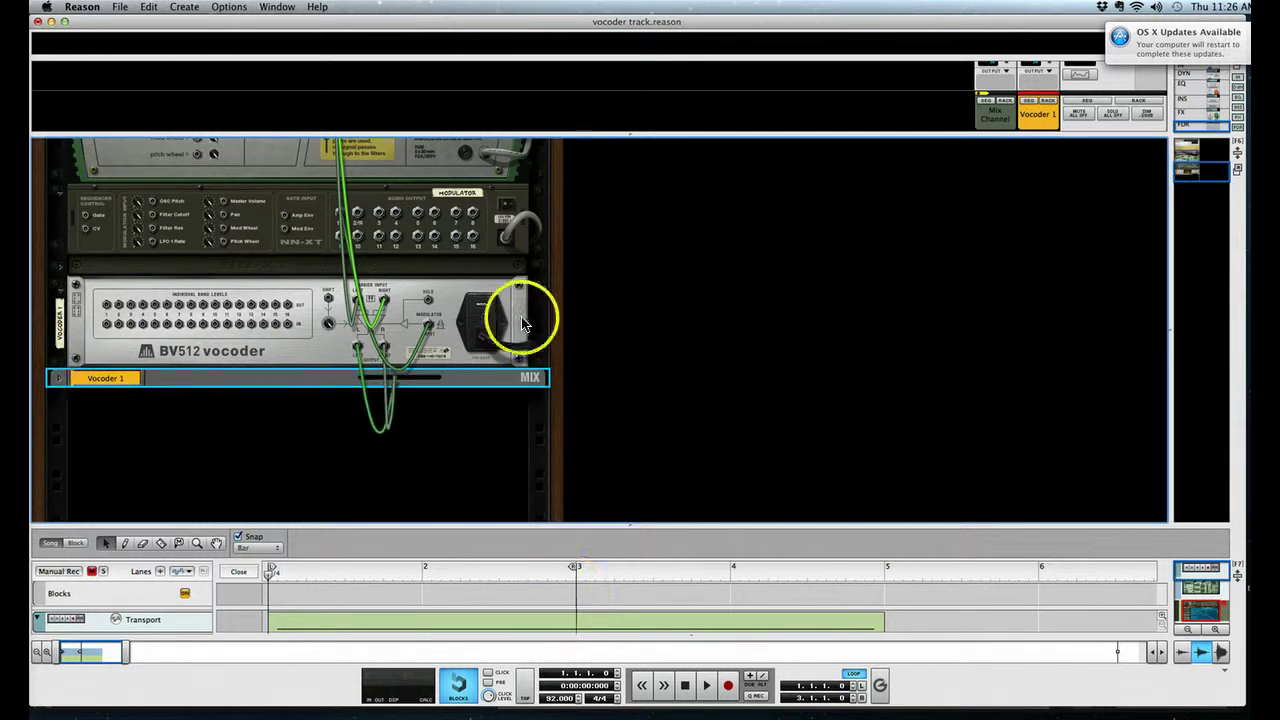
{"action": "key", "text": "Tab"}
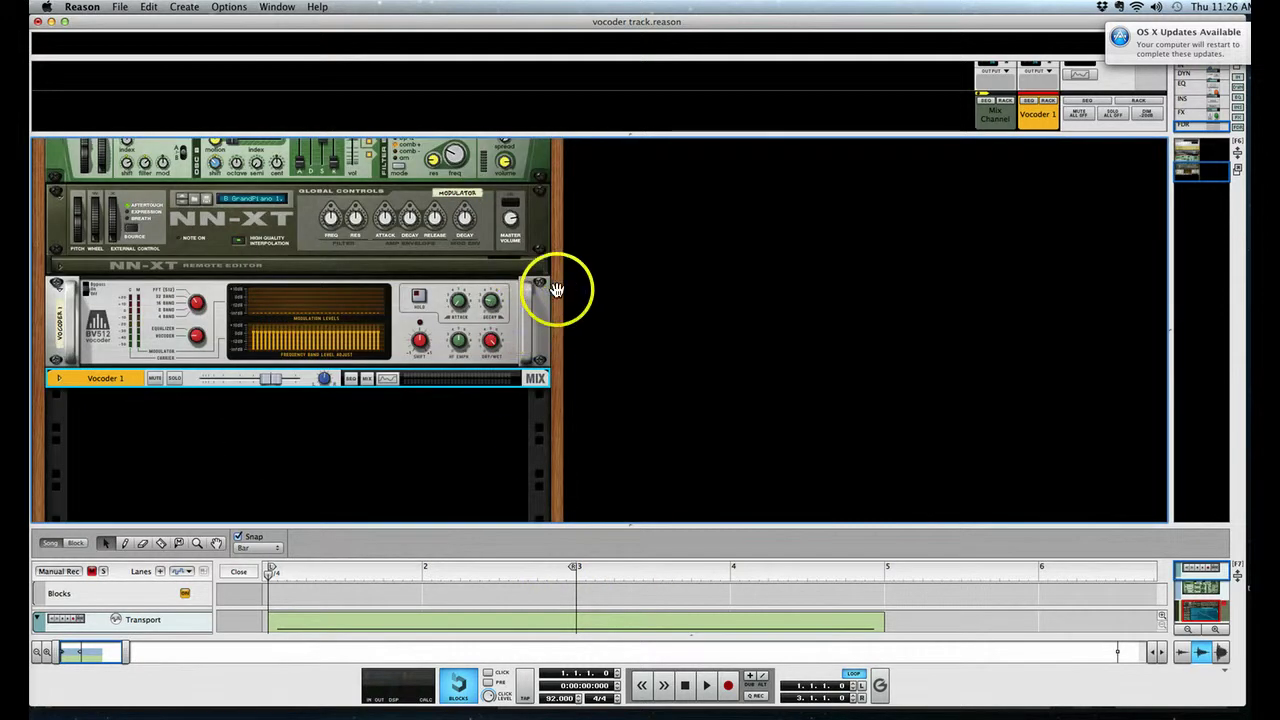
{"action": "key", "text": "Tab"}
{"action": "key", "text": "Tab"}
{"action": "left_click_drag", "start_coordinate": [558, 290], "coordinate": [559, 370]}
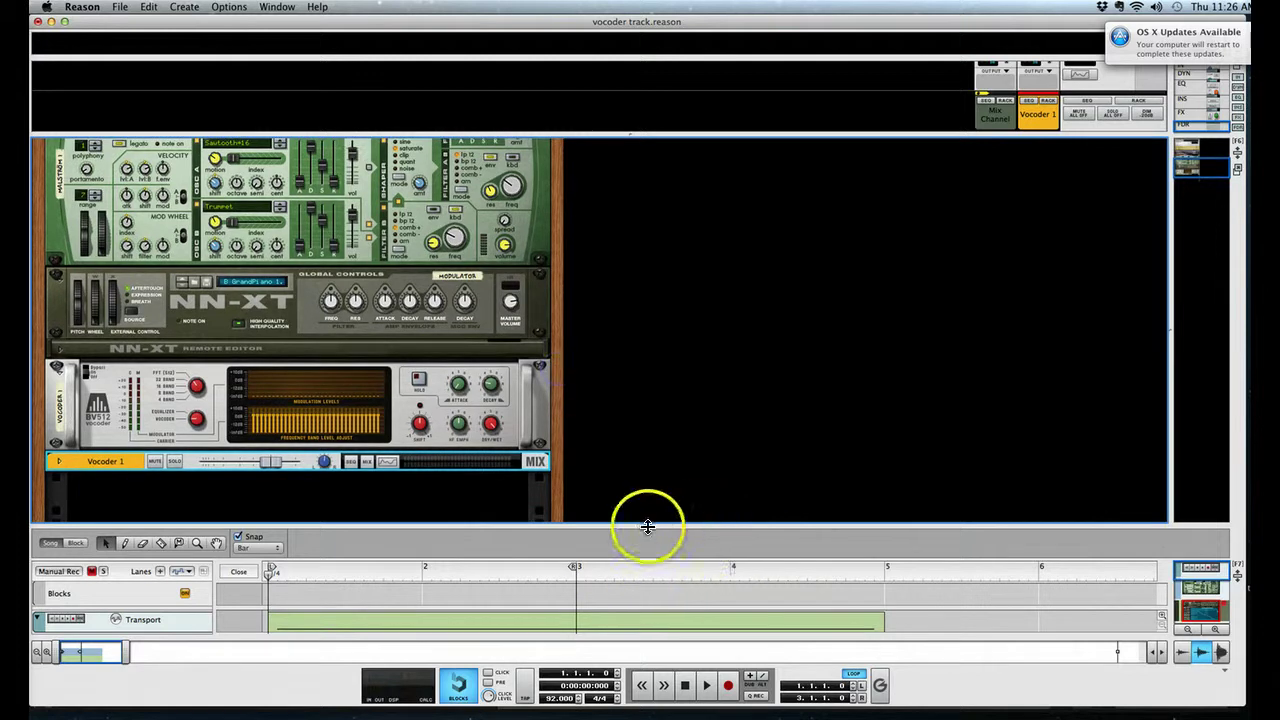
- Enlarge the sequencer area and view the notes on the modulator and Malström tracks, leaving the Malström track selected
{"action": "left_click_drag", "start_coordinate": [631, 521], "coordinate": [614, 546]}
{"action": "left_click", "coordinate": [432, 522]}
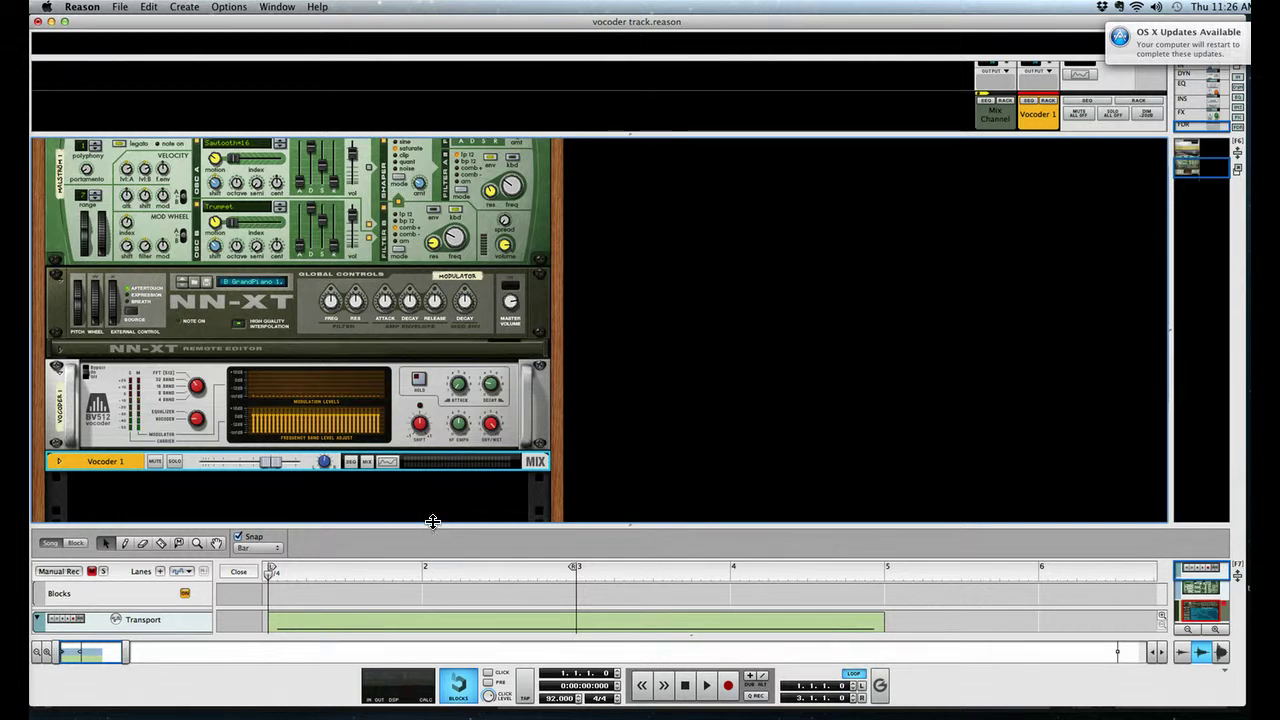
{"action": "left_click_drag", "start_coordinate": [603, 523], "coordinate": [631, 344]}
{"action": "left_click", "coordinate": [64, 472]}
{"action": "left_click", "coordinate": [69, 506]}
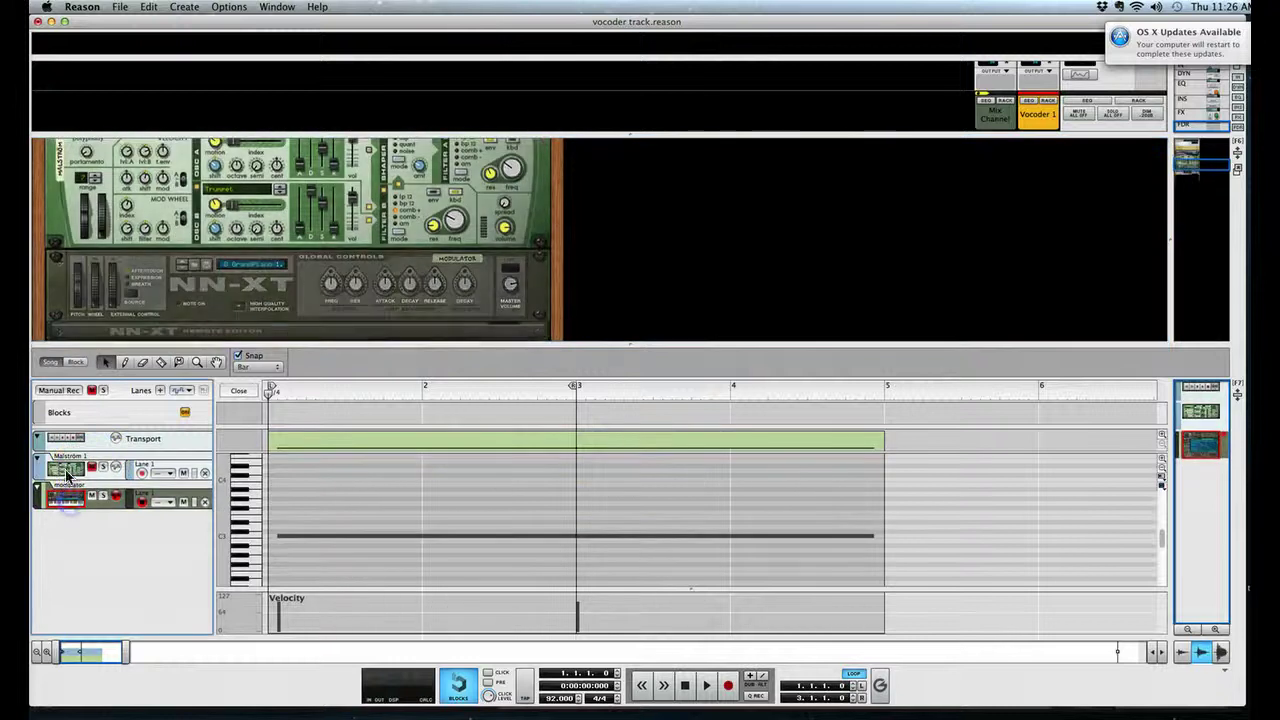
{"action": "left_click", "coordinate": [66, 475]}
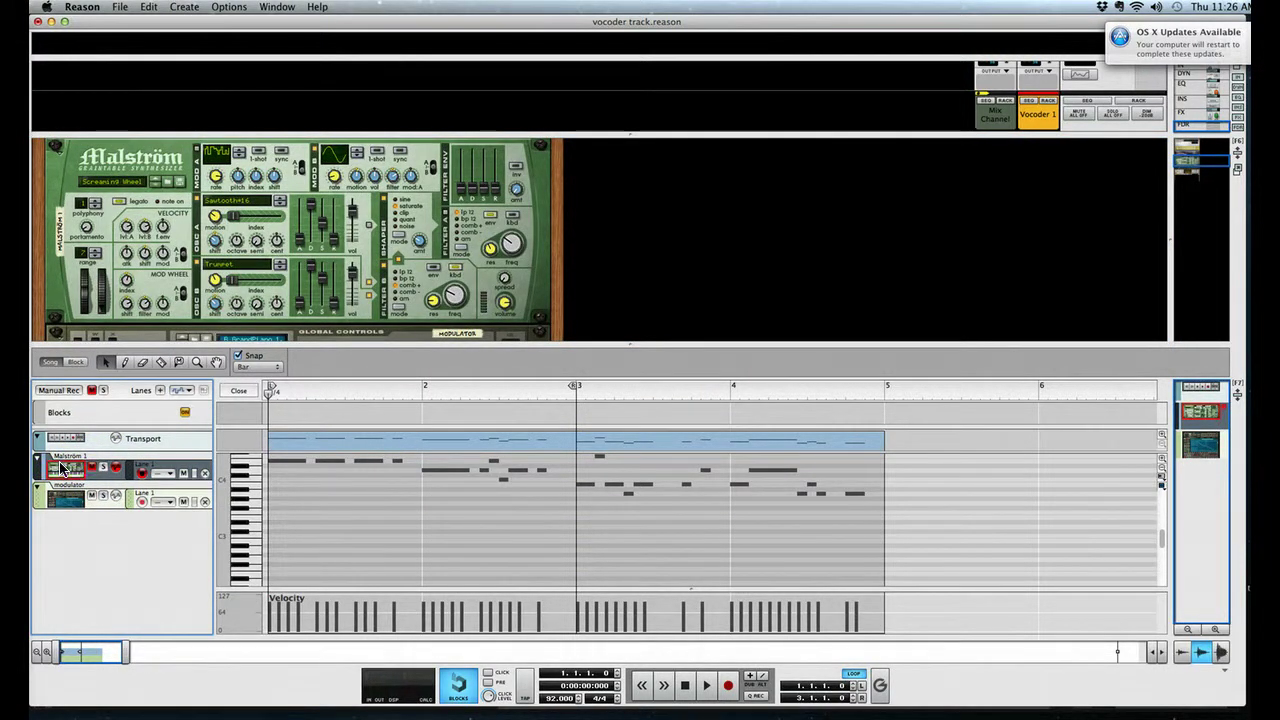
{"action": "left_click", "coordinate": [54, 468]}
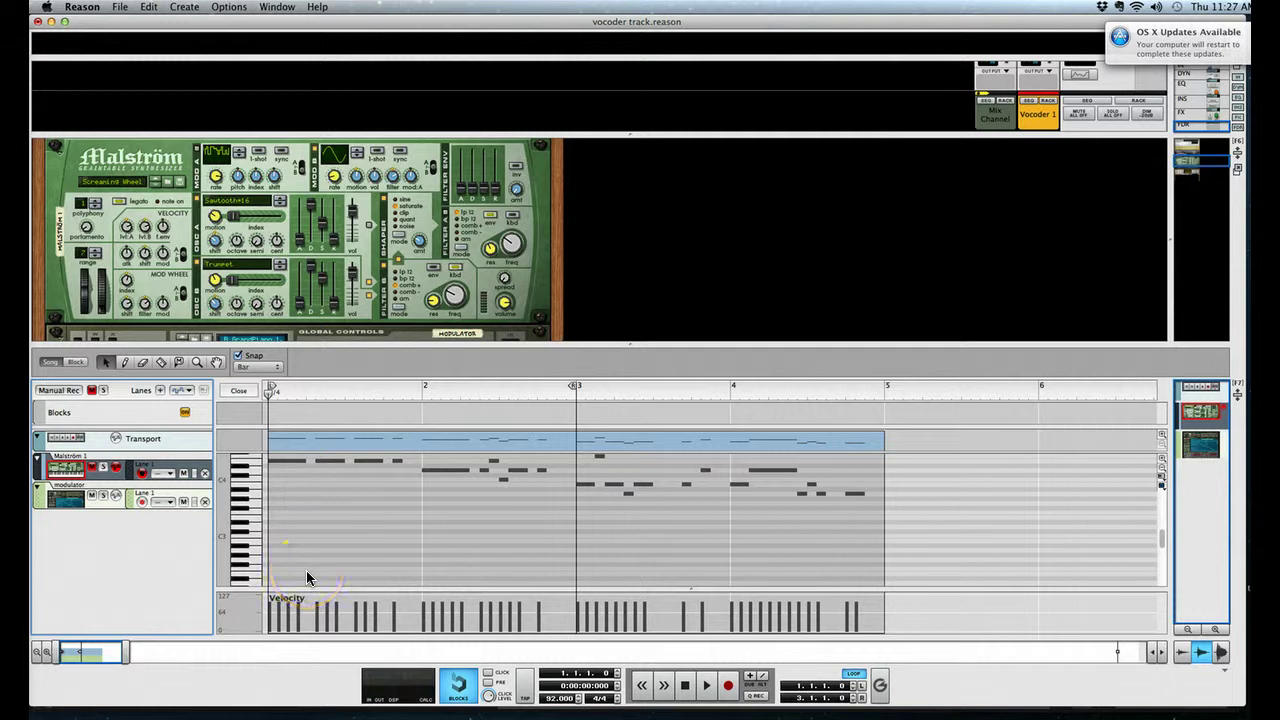
- Play the vocoded loop from the start, stop it and return the playhead to bar 1
{"action": "key", "text": "space"}
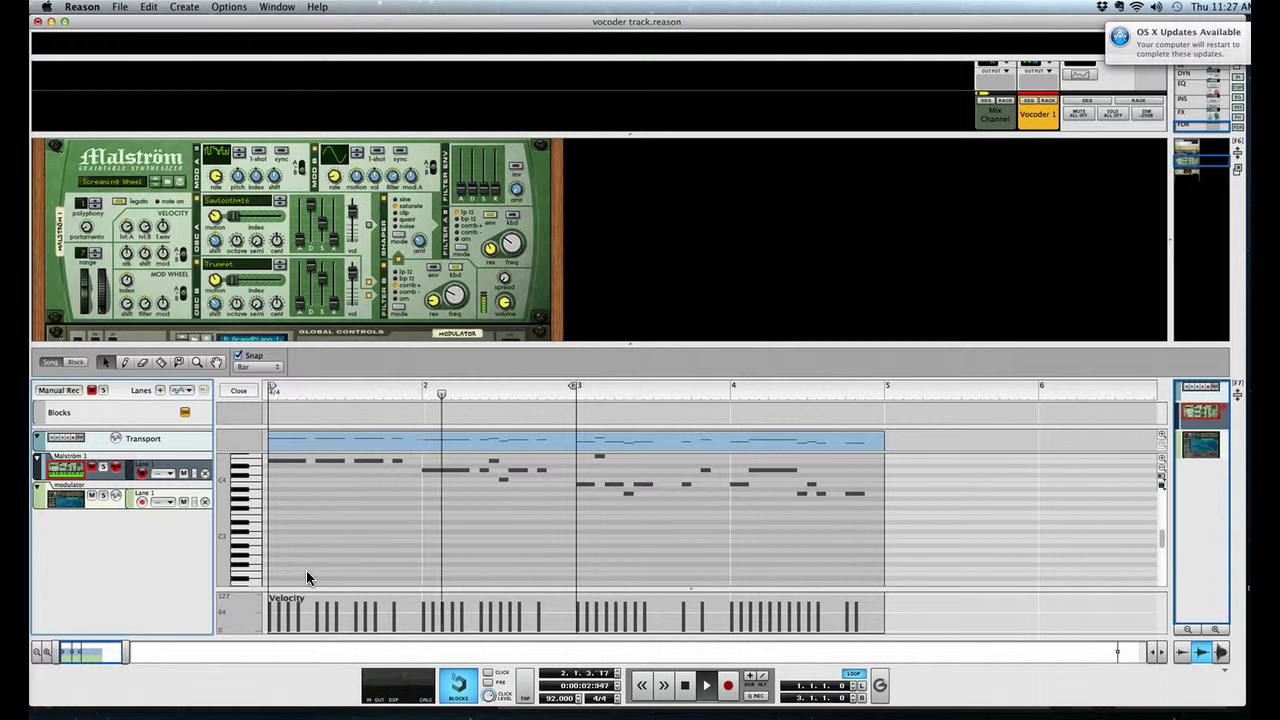
{"action": "key", "text": "shift+Return"}
{"action": "key", "text": "shift+Return"}
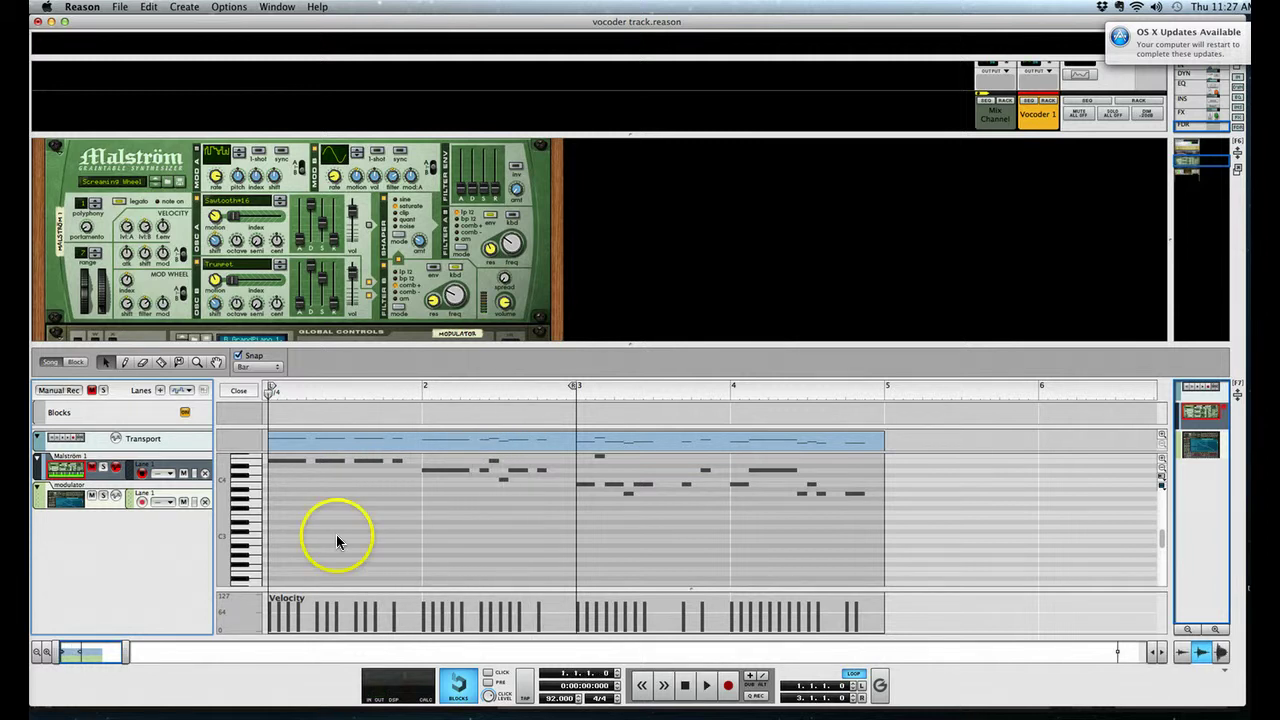
- Bring the vocoder into view in the rack, lower its Dry/Wet to 97 and audition the loop
{"action": "left_click_drag", "start_coordinate": [557, 304], "coordinate": [560, 136]}
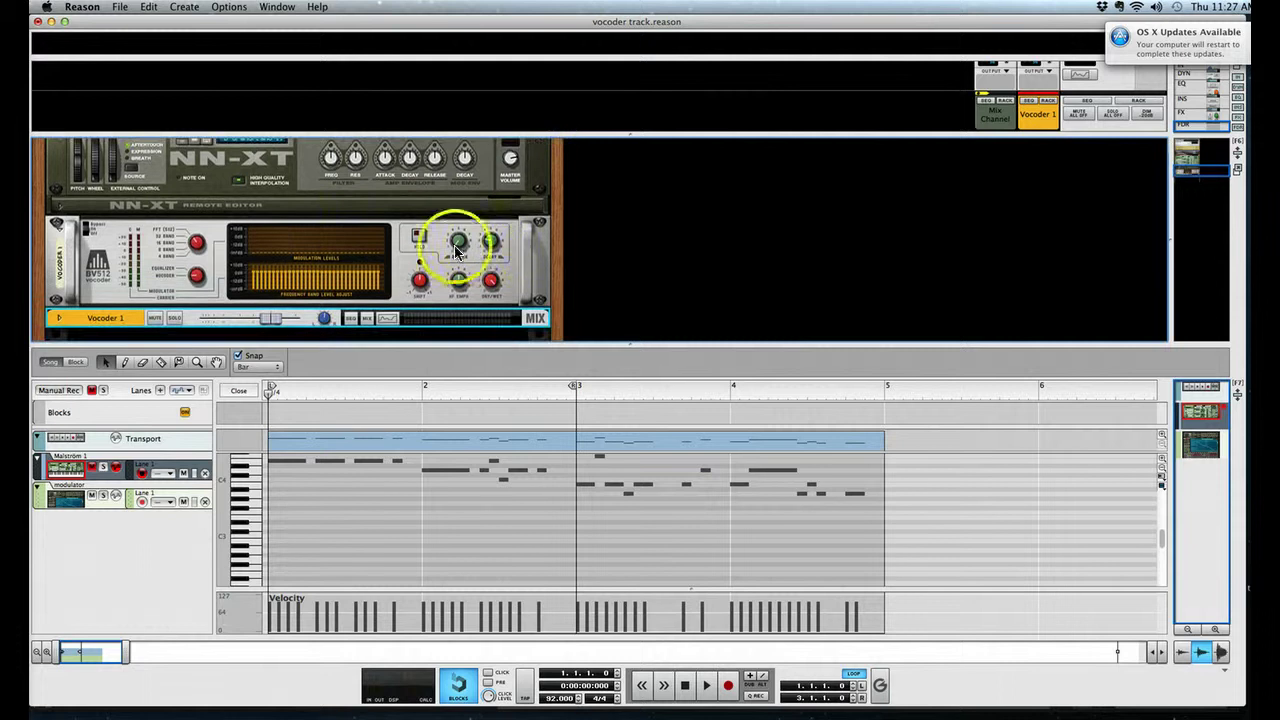
{"action": "left_click", "coordinate": [491, 281]}
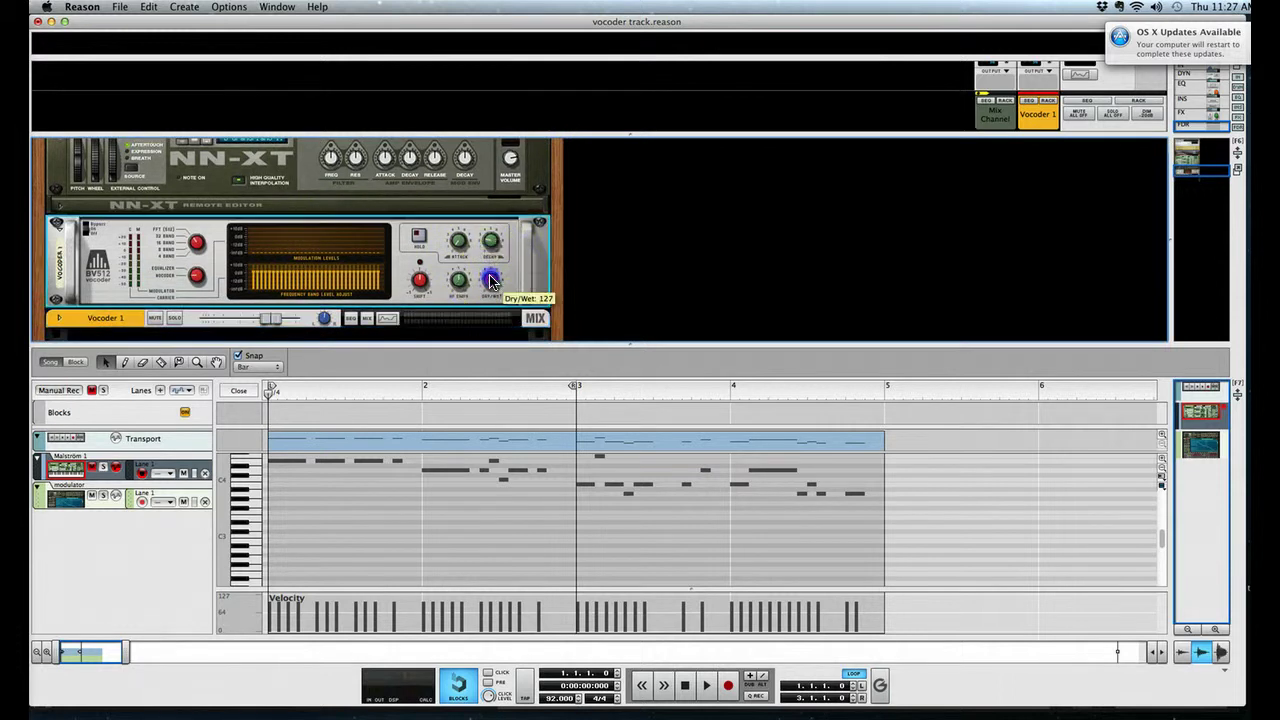
{"action": "key", "text": "space"}
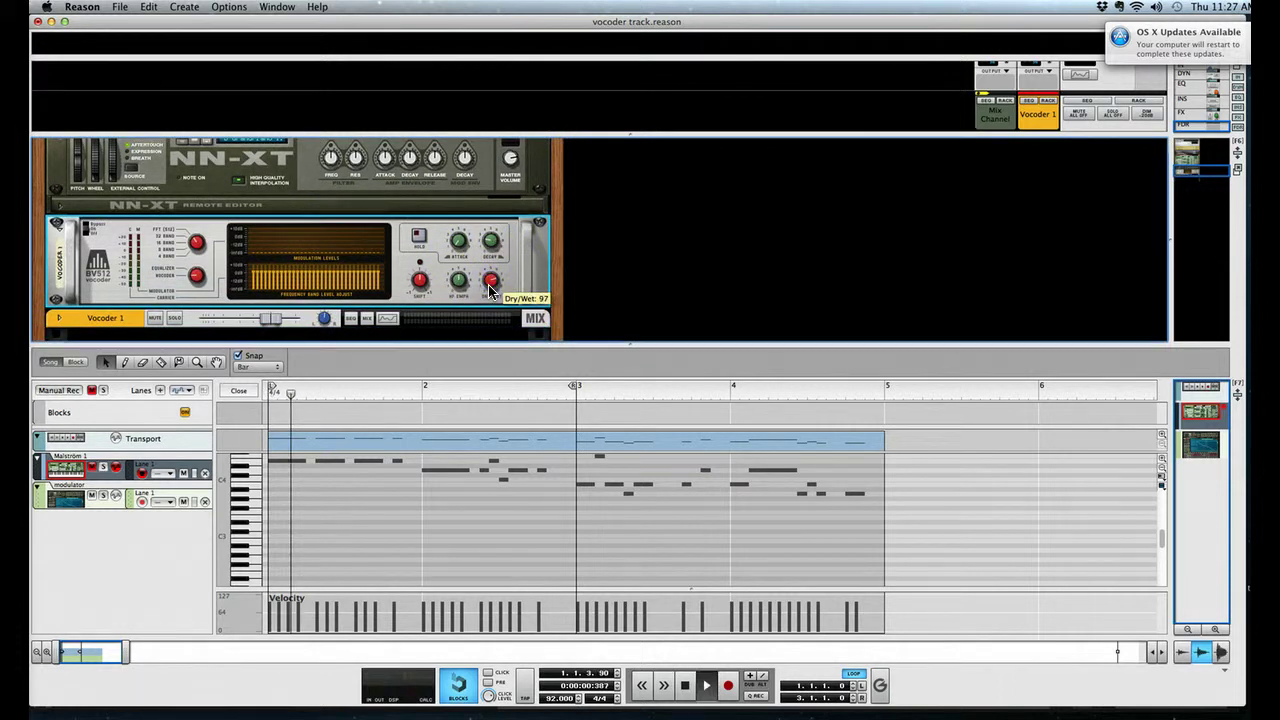
{"action": "key", "text": "space"}
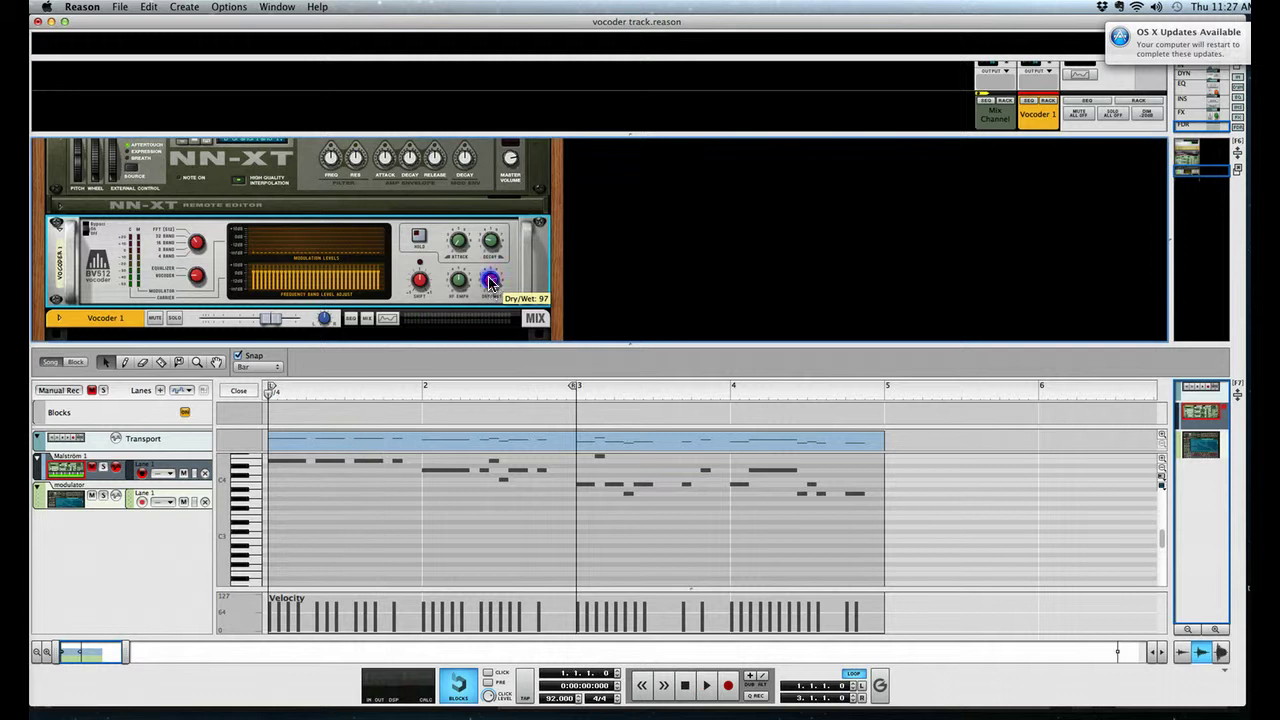
{"action": "key", "text": "space"}
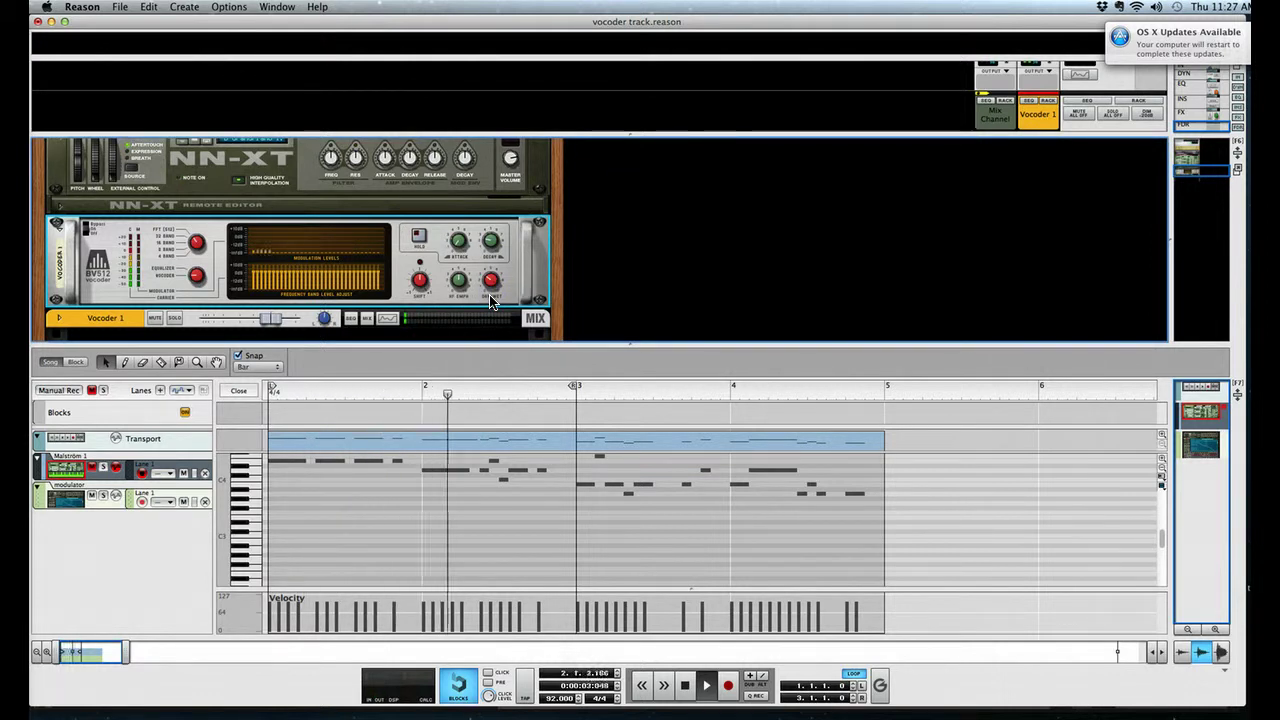
- Adjust the vocoder's Dry/Wet during playback, stop the loop and set the knob to fully wet
{"action": "left_click", "coordinate": [491, 282]}
{"action": "mouse_move", "coordinate": [492, 282]}
{"action": "left_mouse_down"}
{"action": "mouse_move", "coordinate": [495, 263]}
{"action": "mouse_move", "coordinate": [491, 278]}
{"action": "left_mouse_up"}
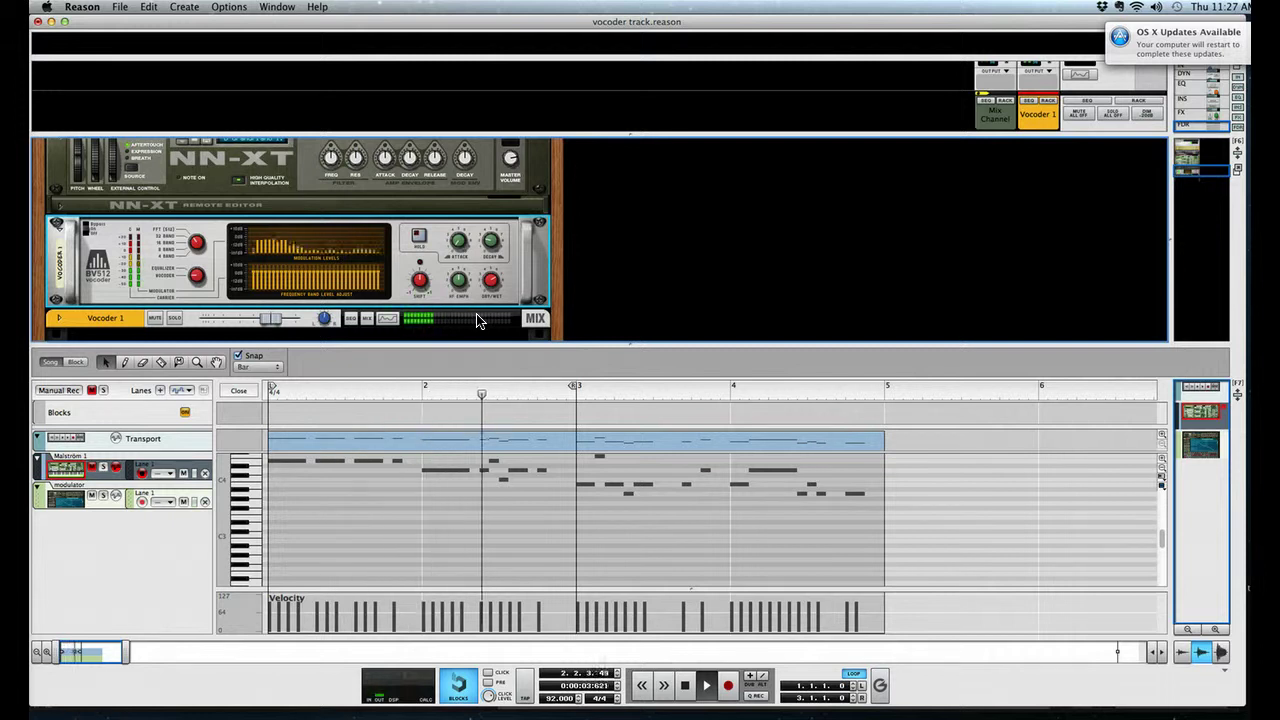
{"action": "key", "text": "Return"}
{"action": "key", "text": "Return"}
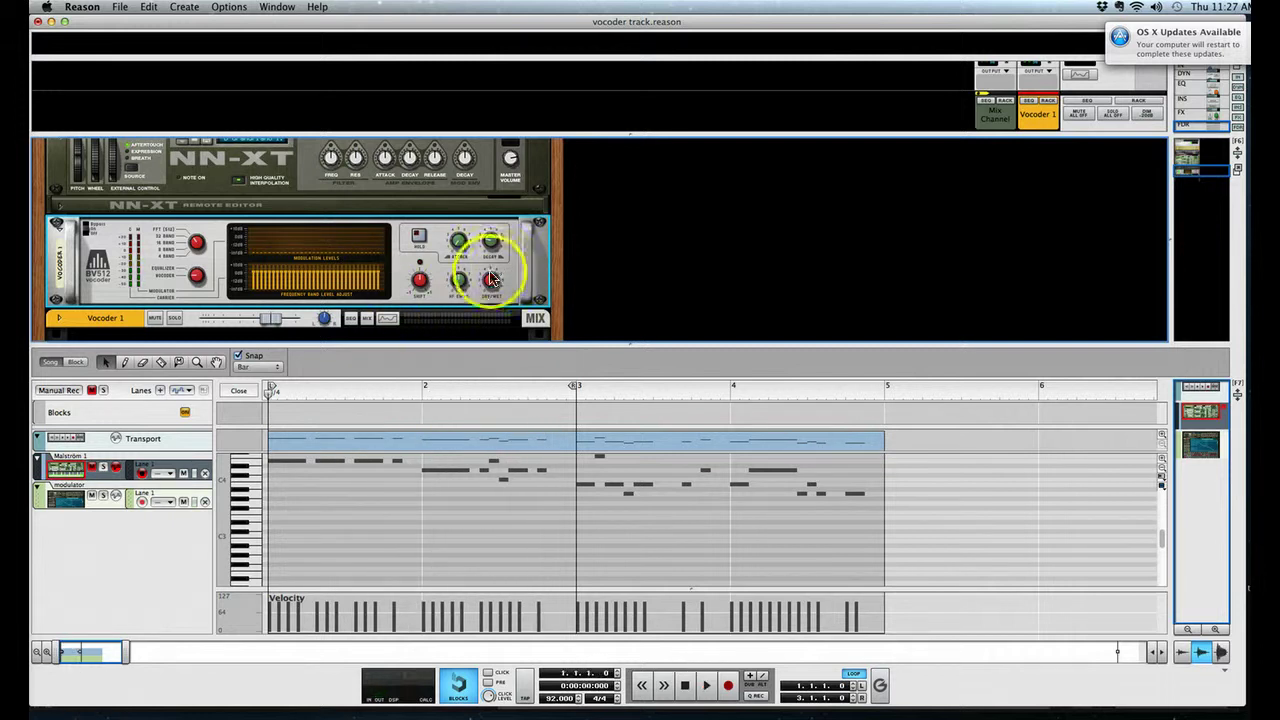
{"action": "left_click_drag", "start_coordinate": [490, 284], "coordinate": [489, 199]}
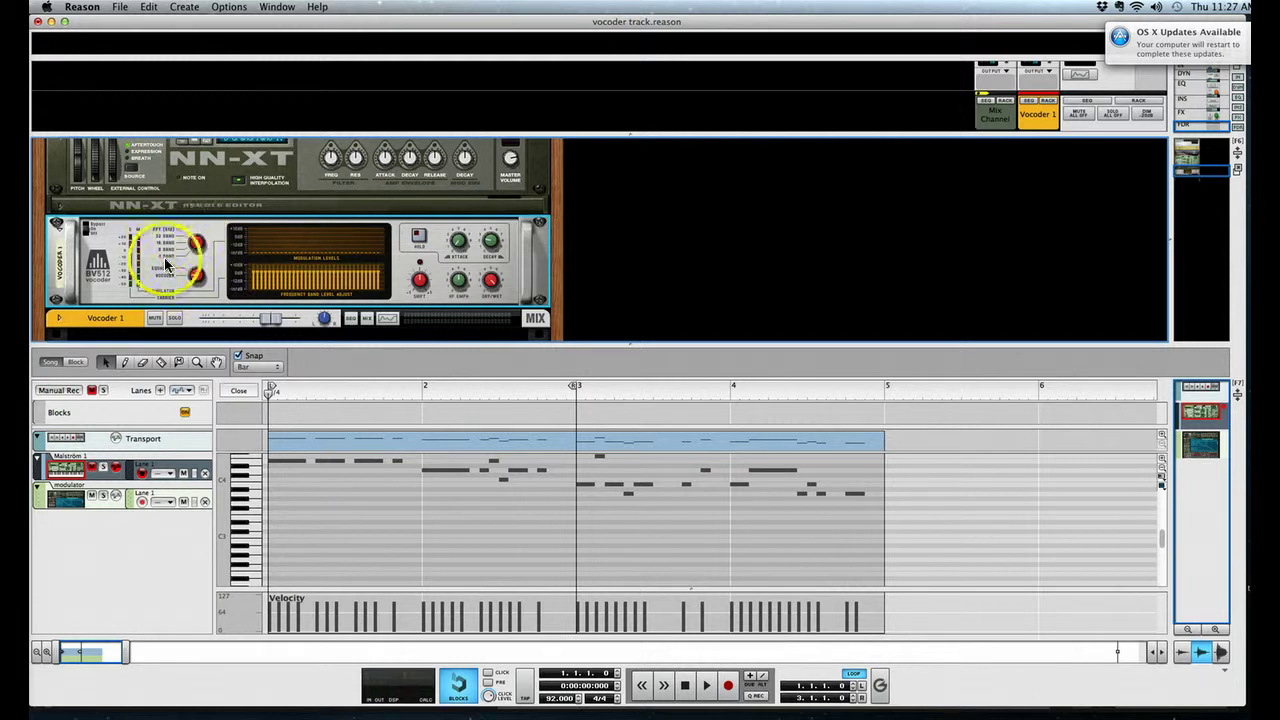
- Inspect the vocoder's band count options from 4 bands to FFT (512) and its equalizer/vocoder mode switch
{"action": "left_click", "coordinate": [197, 243]}
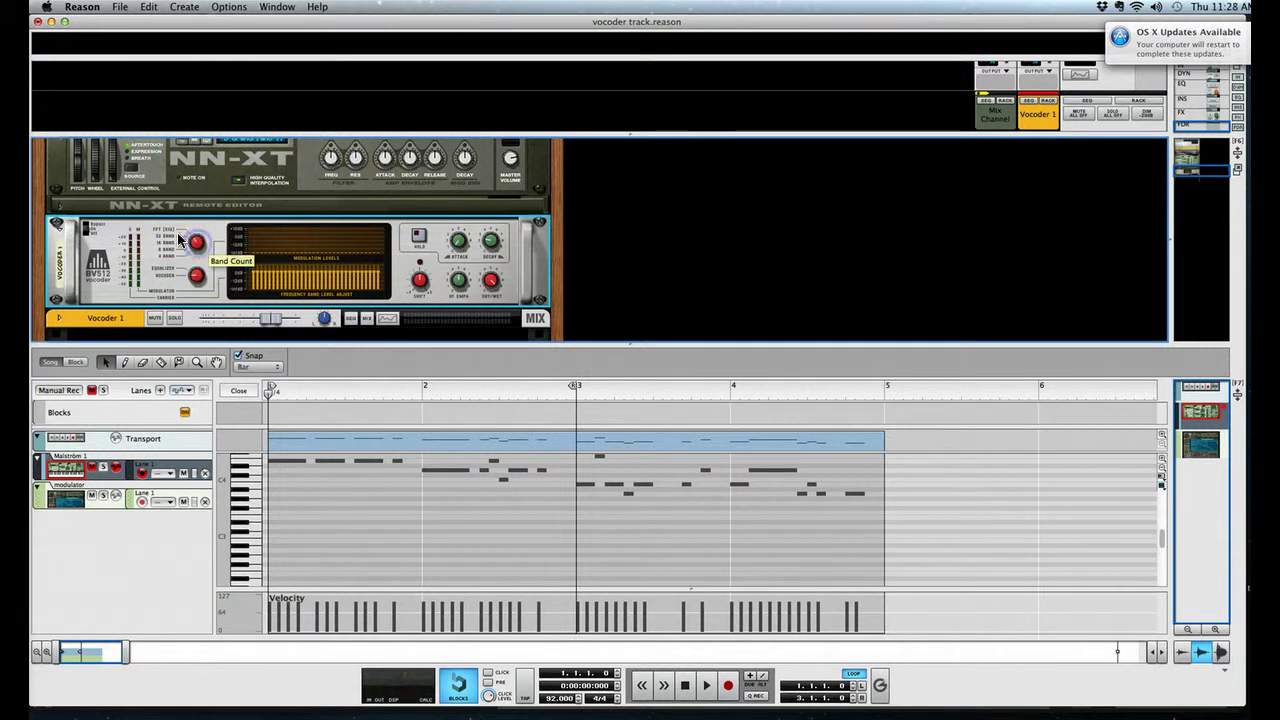
{"action": "mouse_move", "coordinate": [190, 243]}
{"action": "left_mouse_down"}
{"action": "mouse_move", "coordinate": [201, 273]}
{"action": "mouse_move", "coordinate": [198, 233]}
{"action": "left_mouse_up"}
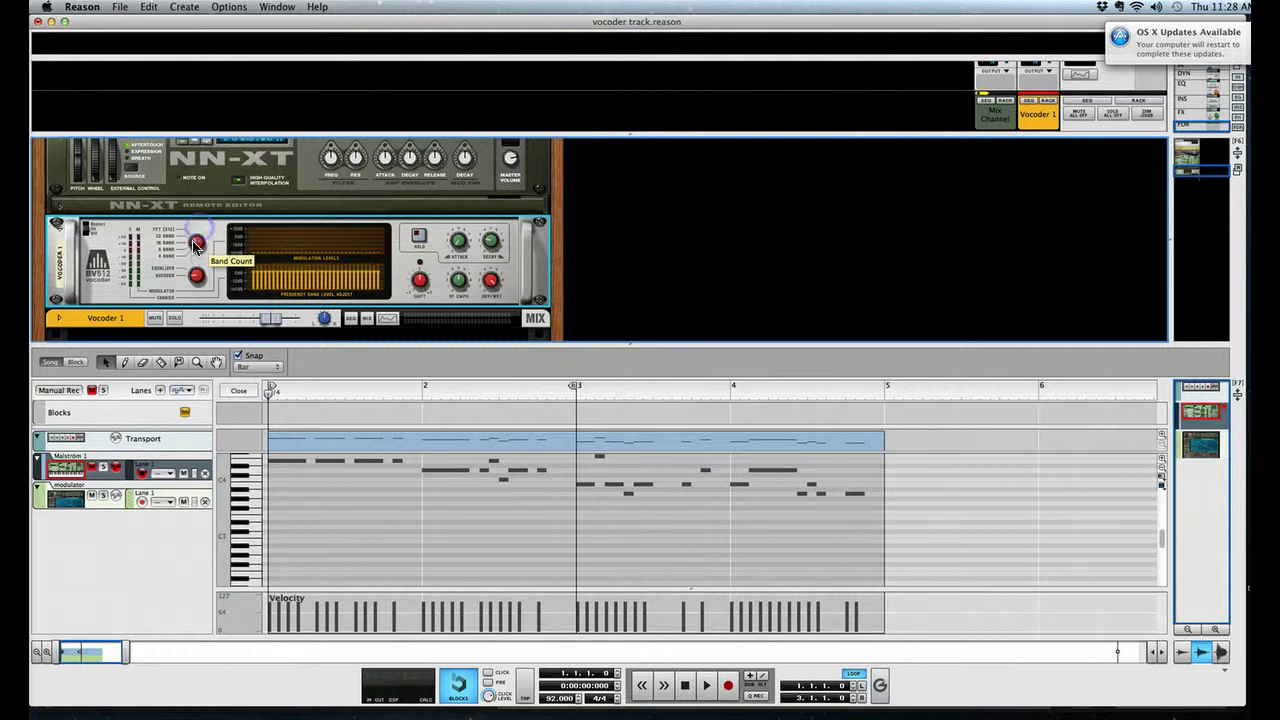
{"action": "left_click", "coordinate": [181, 274]}
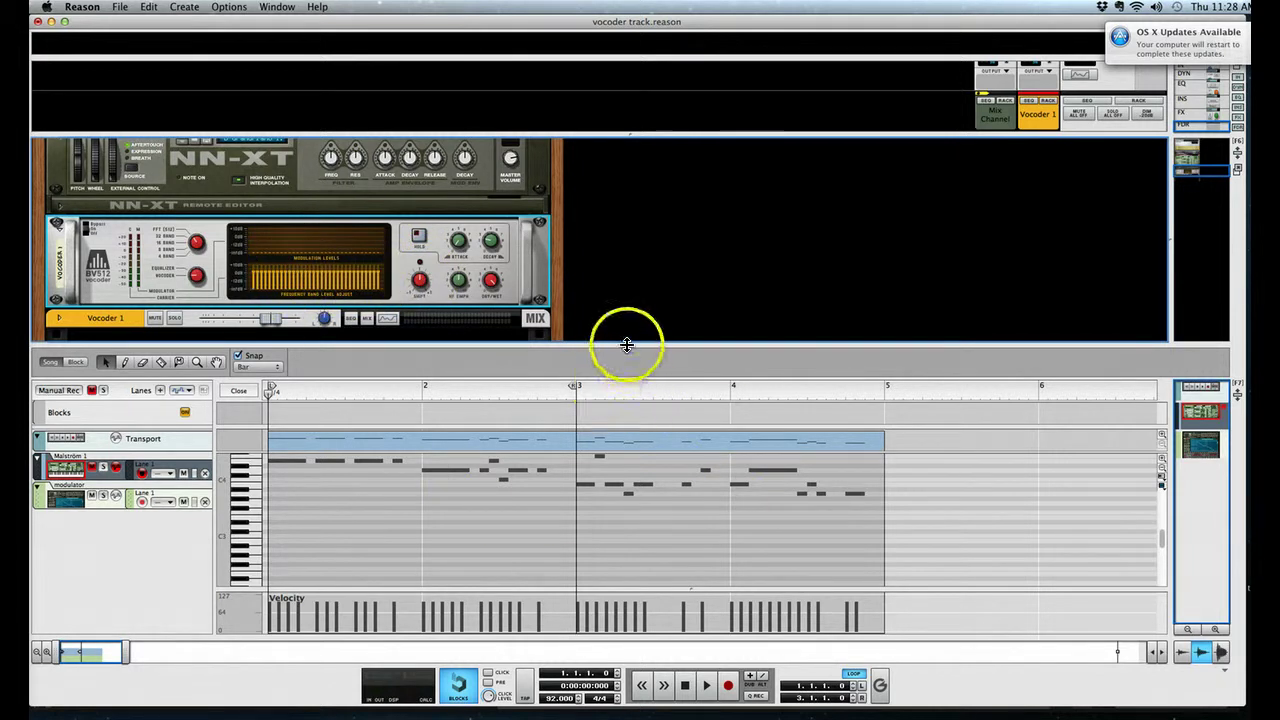
- Enlarge the rack area, go up to the Malström and check its Screaming Wheel patch name
{"action": "left_click_drag", "start_coordinate": [627, 345], "coordinate": [643, 268]}
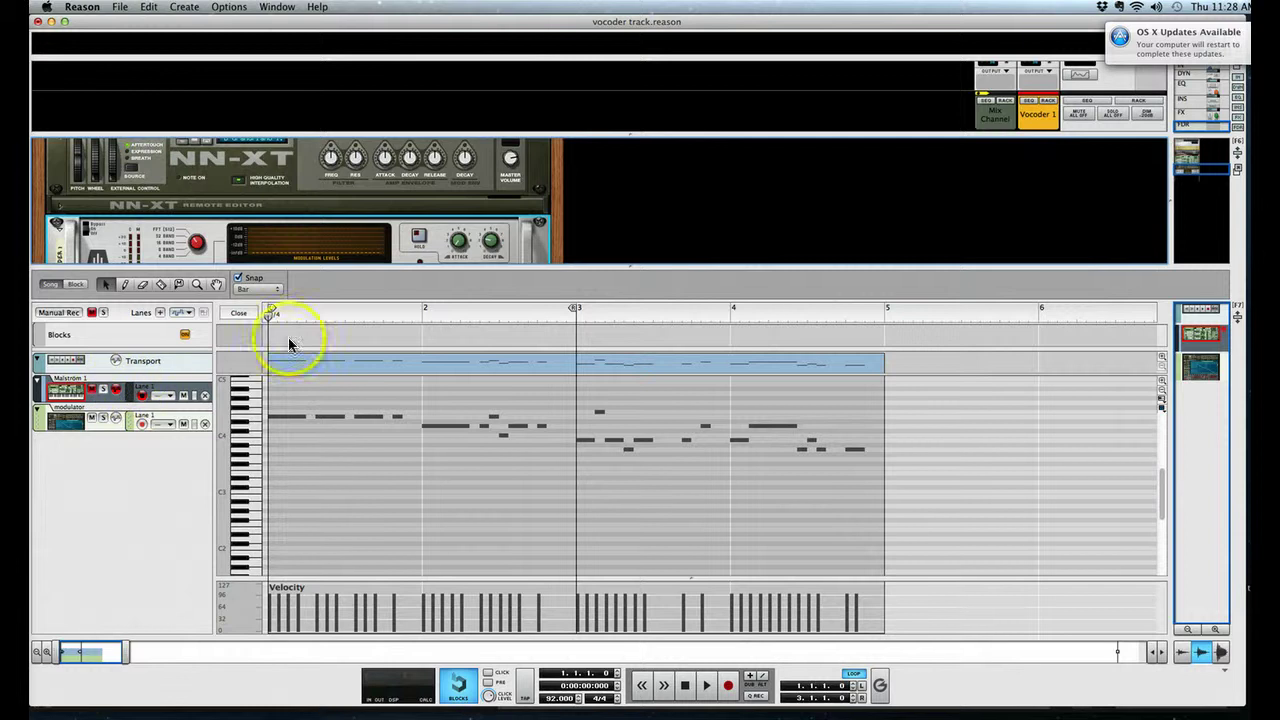
{"action": "left_click_drag", "start_coordinate": [629, 266], "coordinate": [632, 463]}
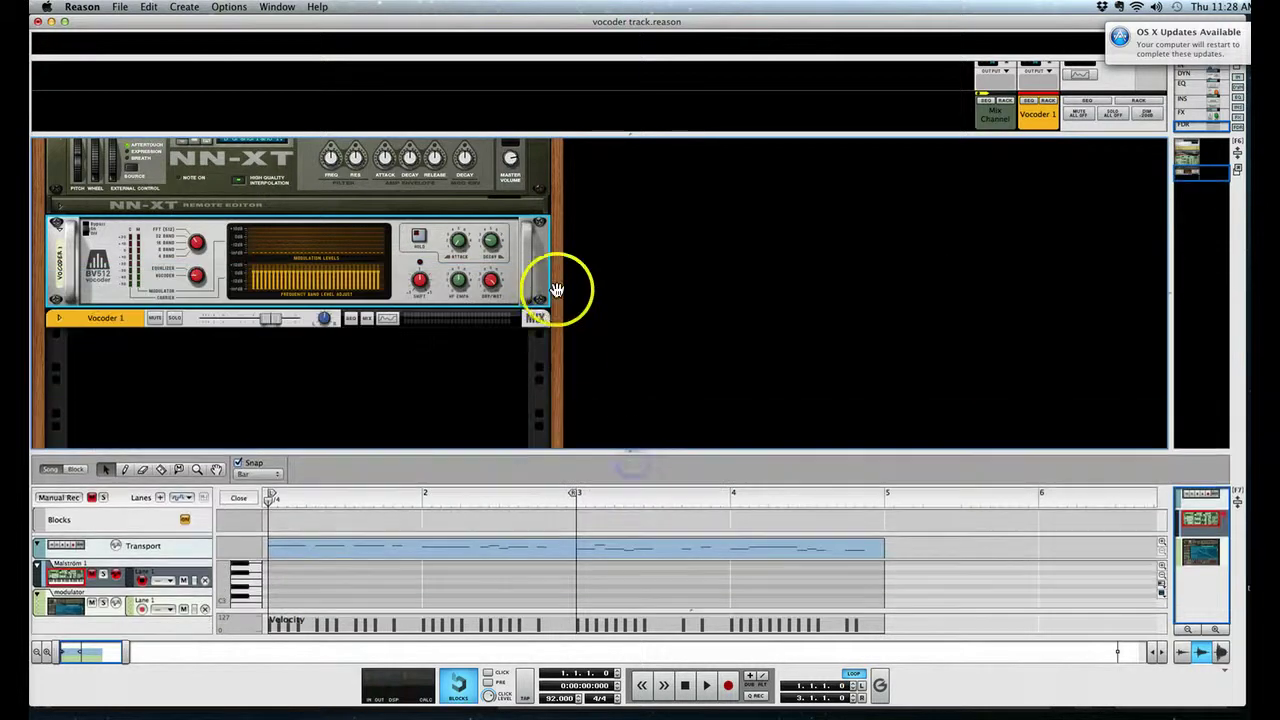
{"action": "left_click_drag", "start_coordinate": [557, 286], "coordinate": [535, 468]}
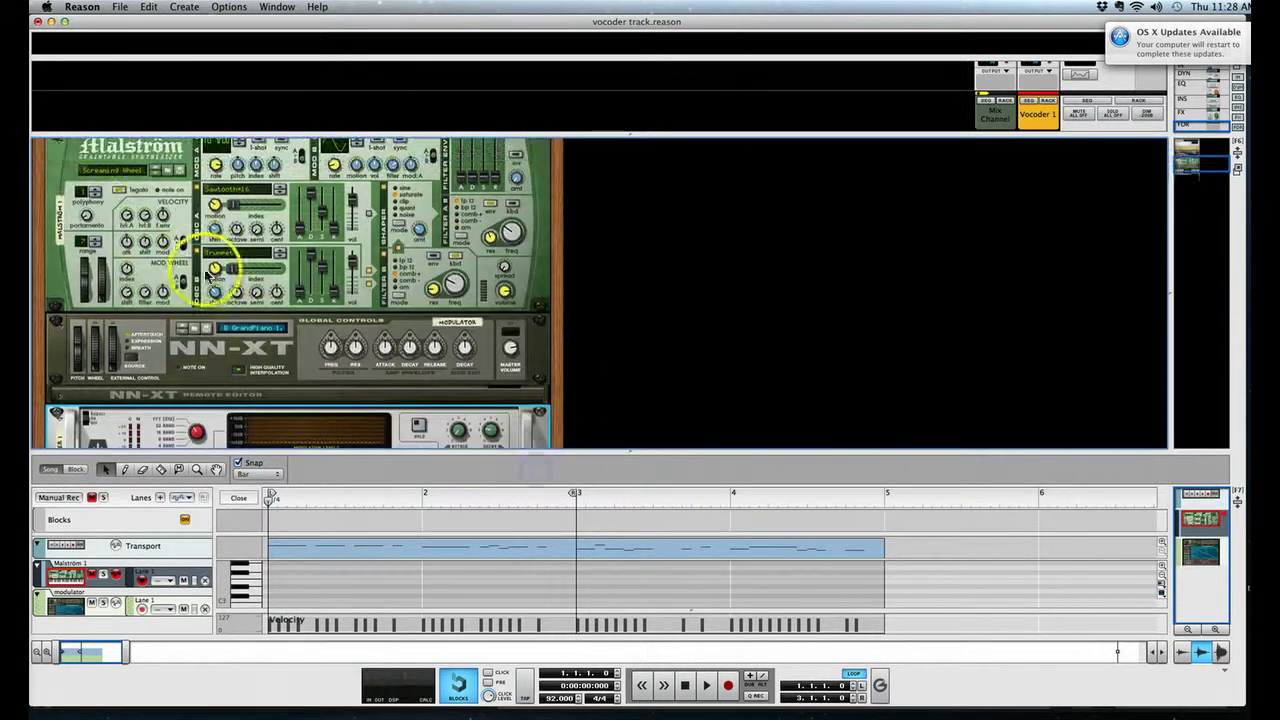
{"action": "left_click", "coordinate": [108, 171]}
{"action": "left_click", "coordinate": [110, 169]}
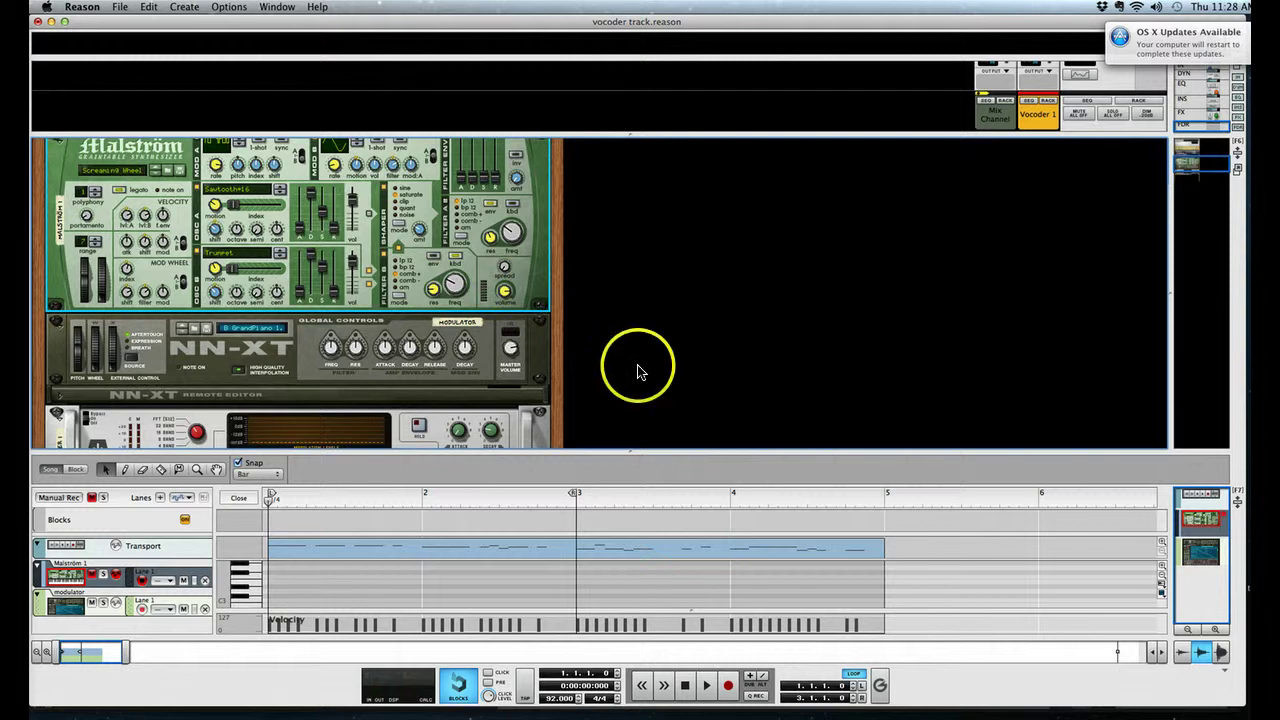
- Enlarge the sequencer area and open the four-bar Malström clip for note editing with all its notes selected
{"action": "left_click_drag", "start_coordinate": [631, 450], "coordinate": [643, 280]}
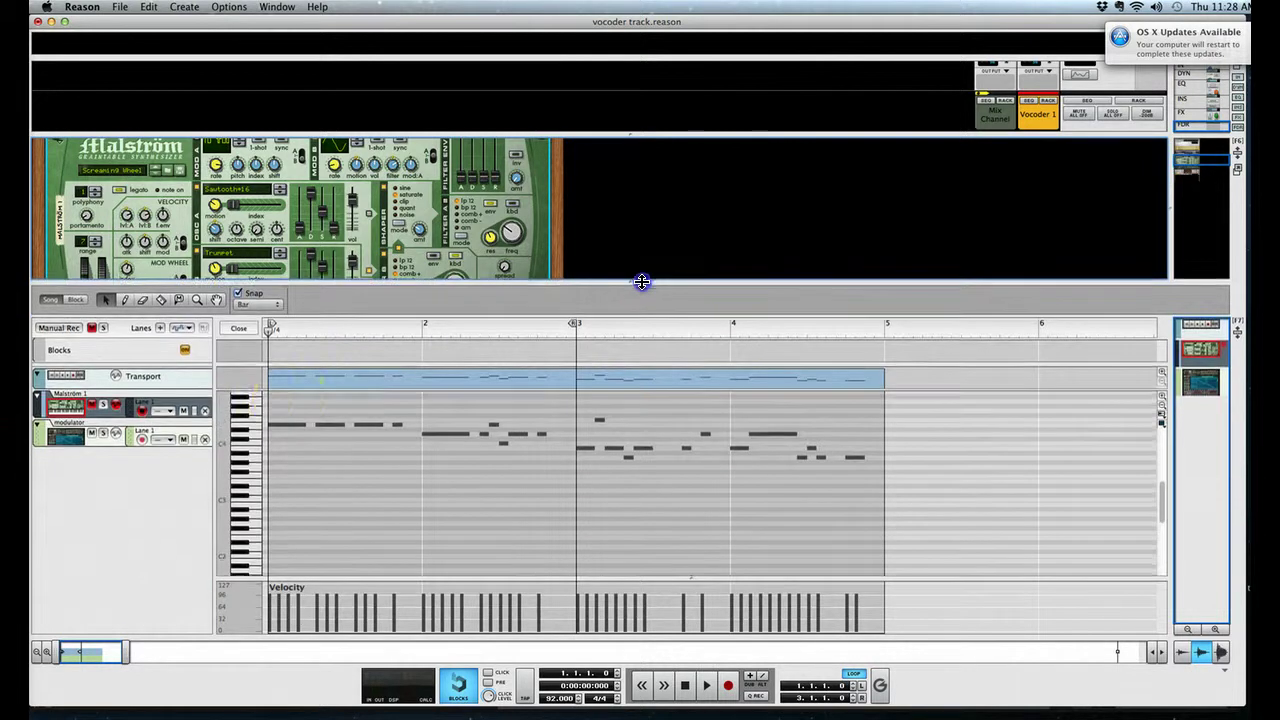
{"action": "left_click", "coordinate": [370, 415]}
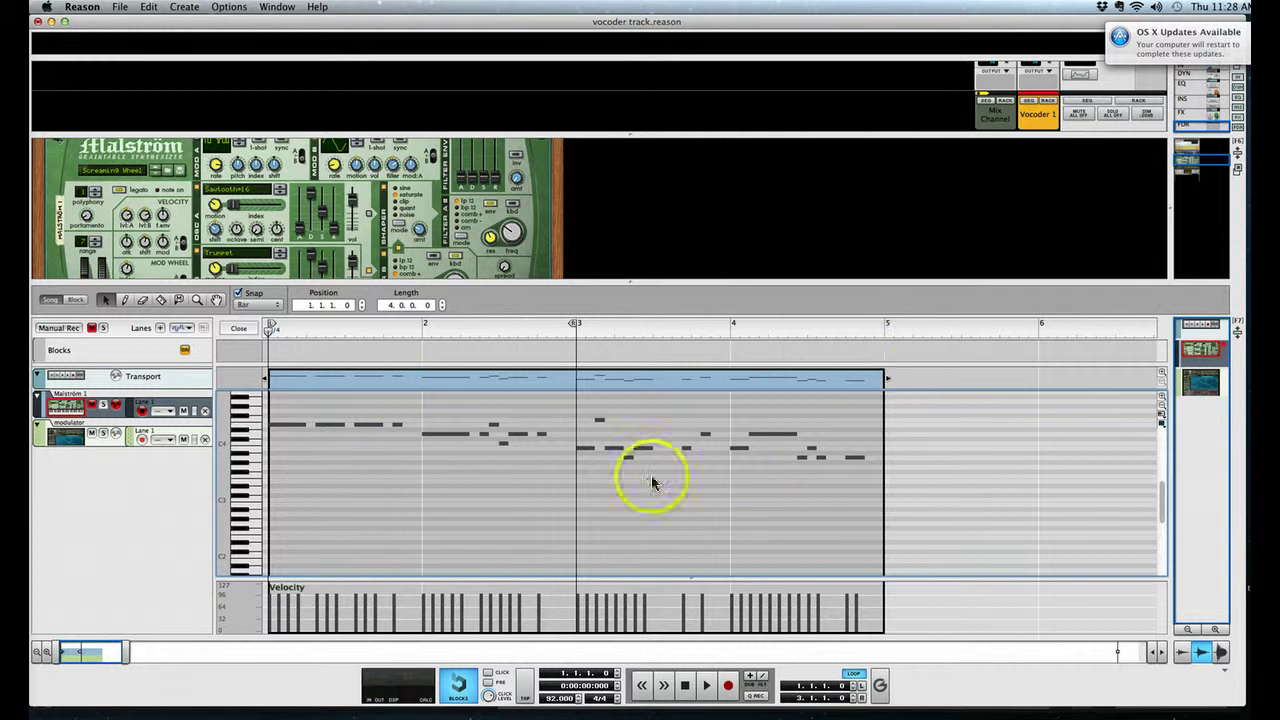
{"action": "double_click", "coordinate": [341, 443]}
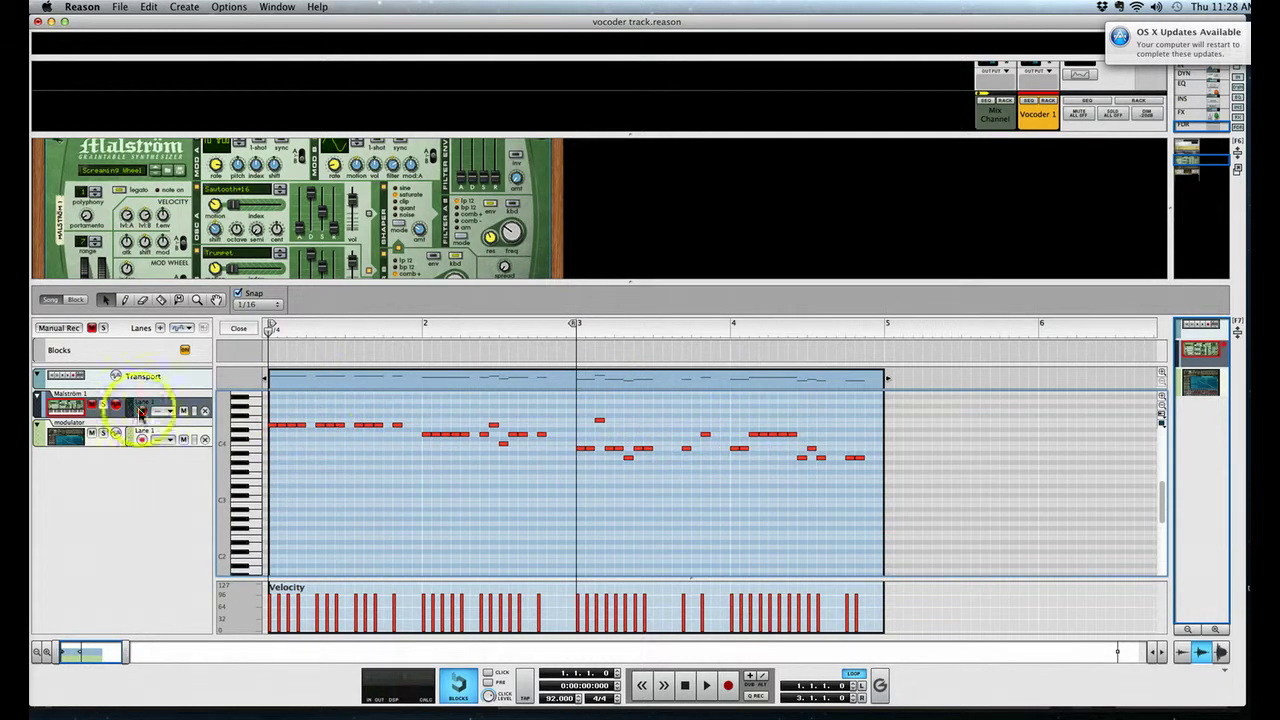
- Unmute the Malström track and play the loop from the start
{"action": "left_click", "coordinate": [93, 406]}
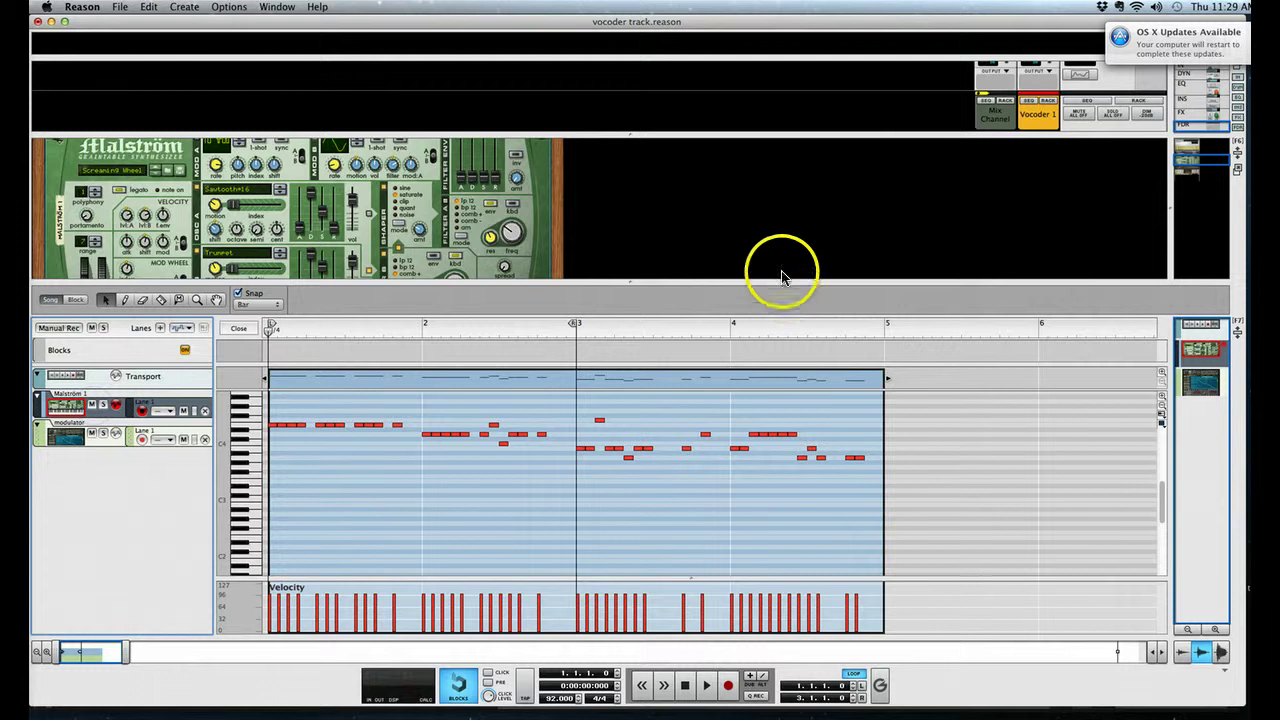
{"action": "left_click_drag", "start_coordinate": [629, 281], "coordinate": [629, 276]}
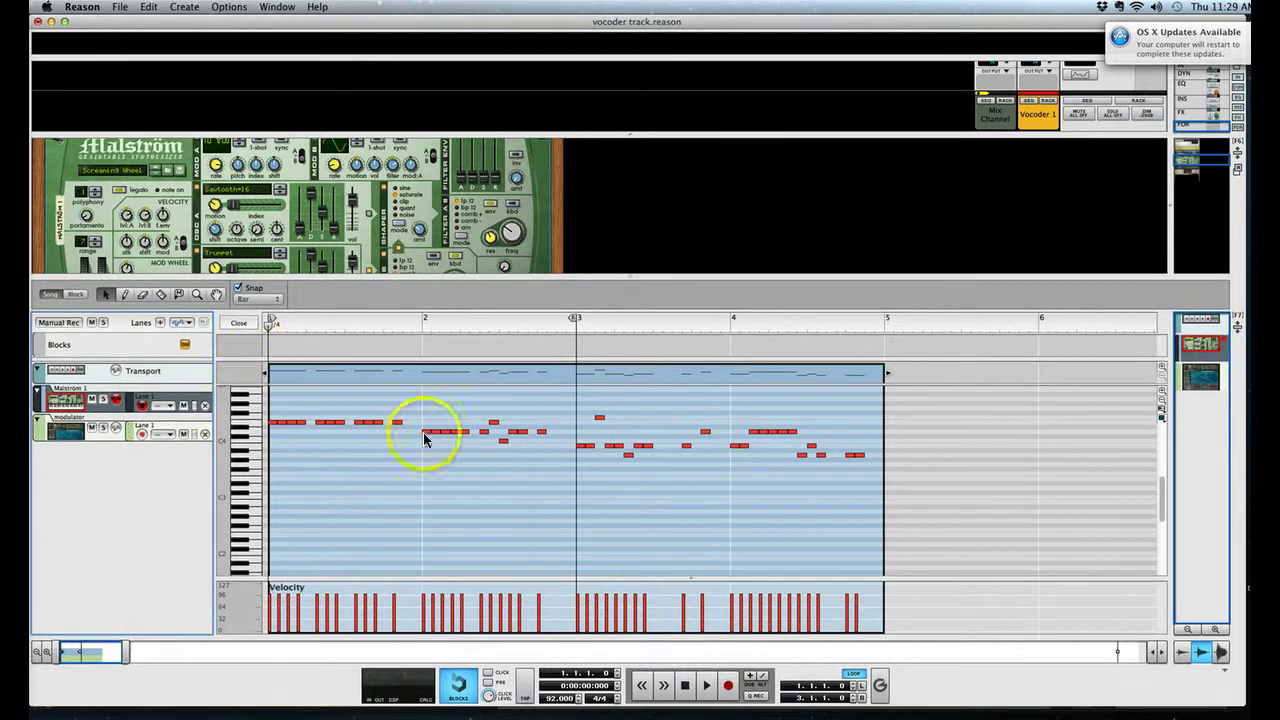
{"action": "key", "text": "space"}
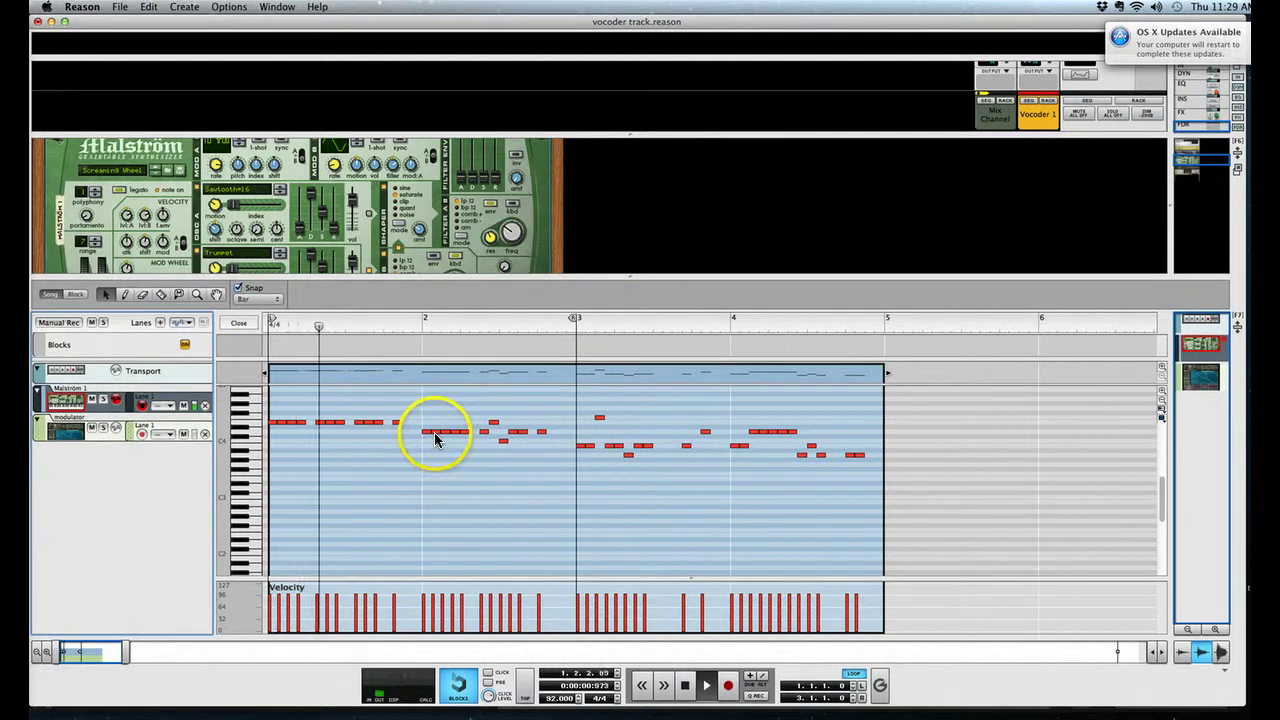
- Move the loop's end to bar 5, play the full four-bar section and stop at the start
{"action": "mouse_move", "coordinate": [583, 318]}
{"action": "left_mouse_down"}
{"action": "mouse_move", "coordinate": [574, 323]}
{"action": "mouse_move", "coordinate": [706, 303]}
{"action": "left_mouse_up"}
{"action": "left_click_drag", "start_coordinate": [814, 308], "coordinate": [826, 309]}
{"action": "key", "text": "super+z"}
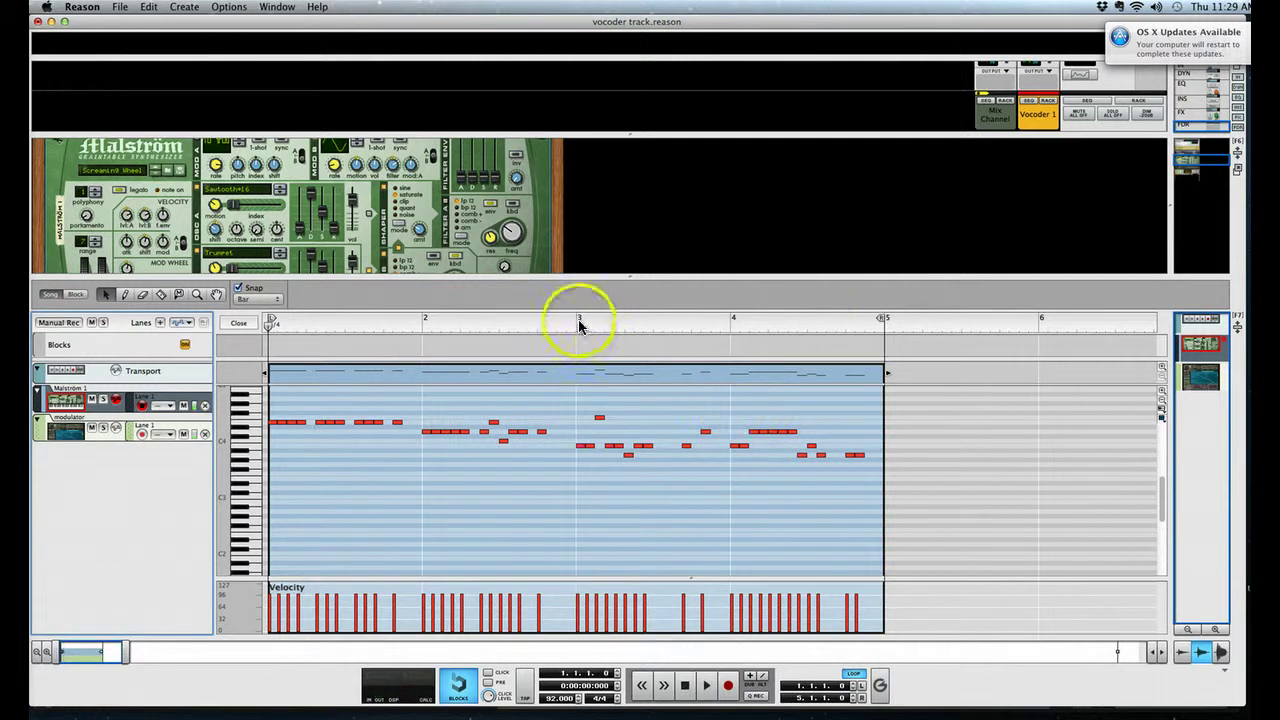
{"action": "left_click_drag", "start_coordinate": [577, 320], "coordinate": [826, 363]}
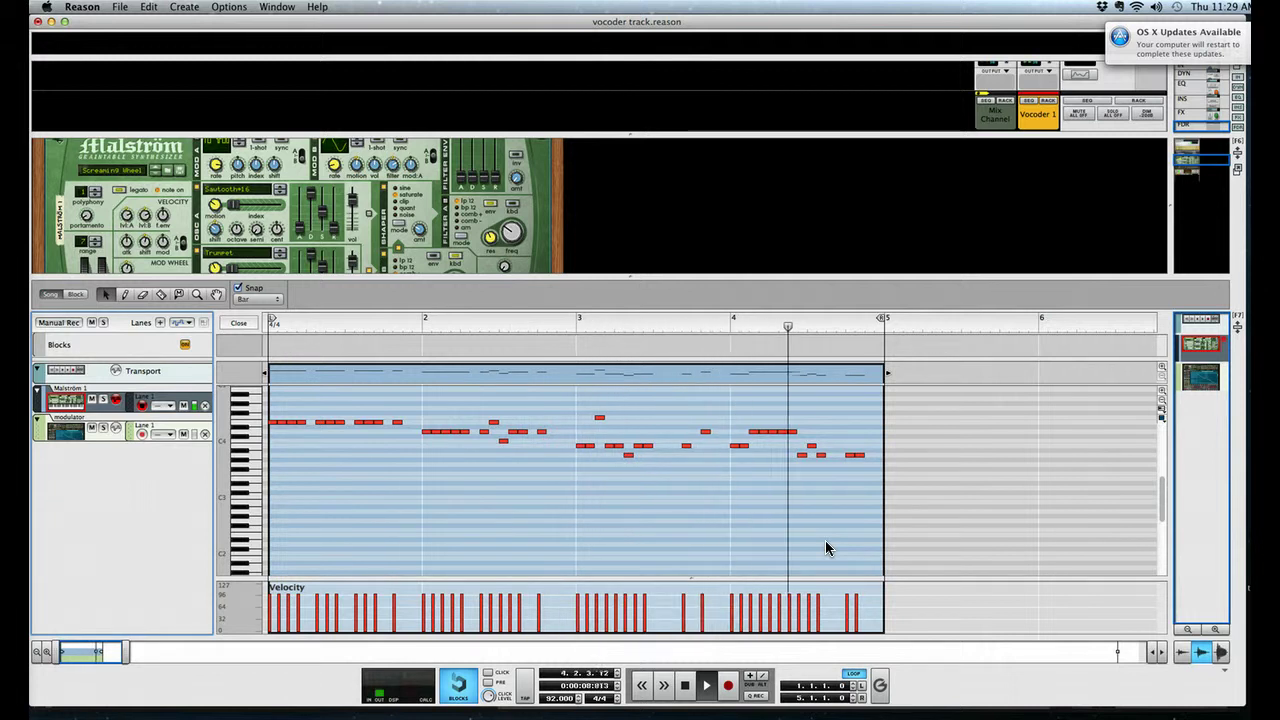
{"action": "key", "text": "space"}
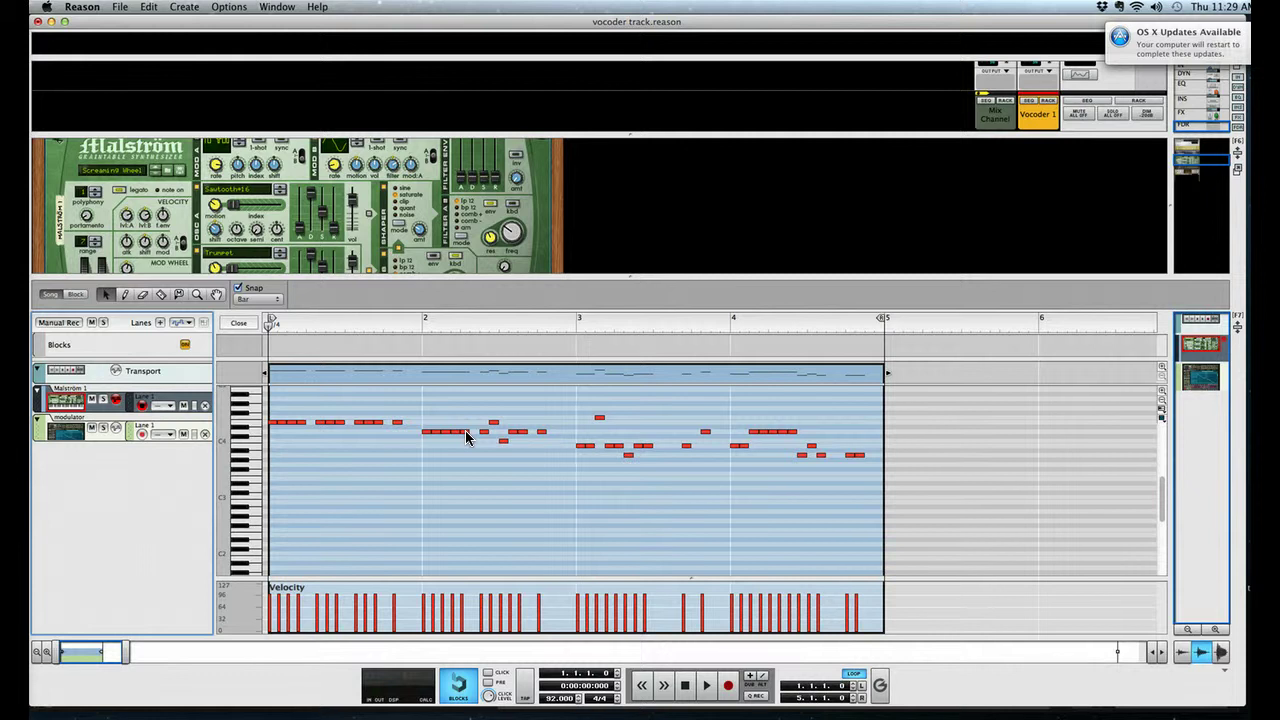
- Switch to the full mixer view and turn on the Room and Echo sends (2 and 3) for the Vocoder 1 channel
{"action": "left_click_drag", "start_coordinate": [634, 276], "coordinate": [647, 386]}
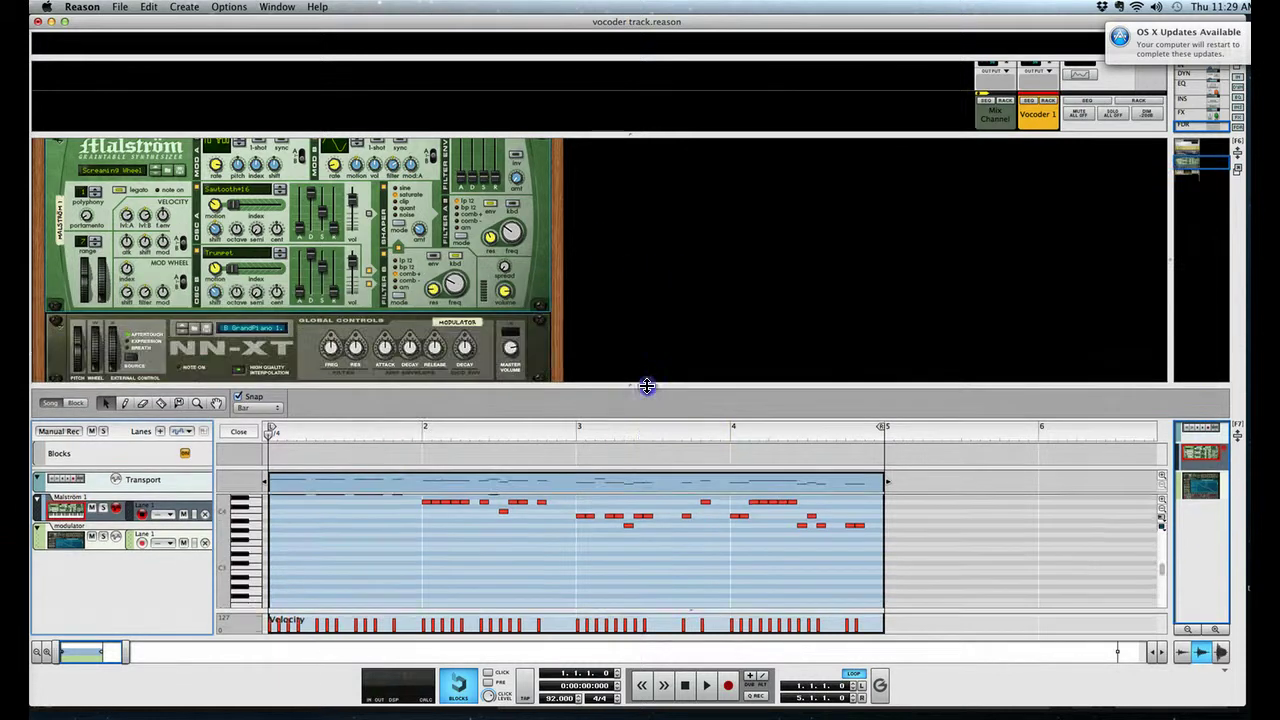
{"action": "key", "text": "F6"}
{"action": "key", "text": "F5"}
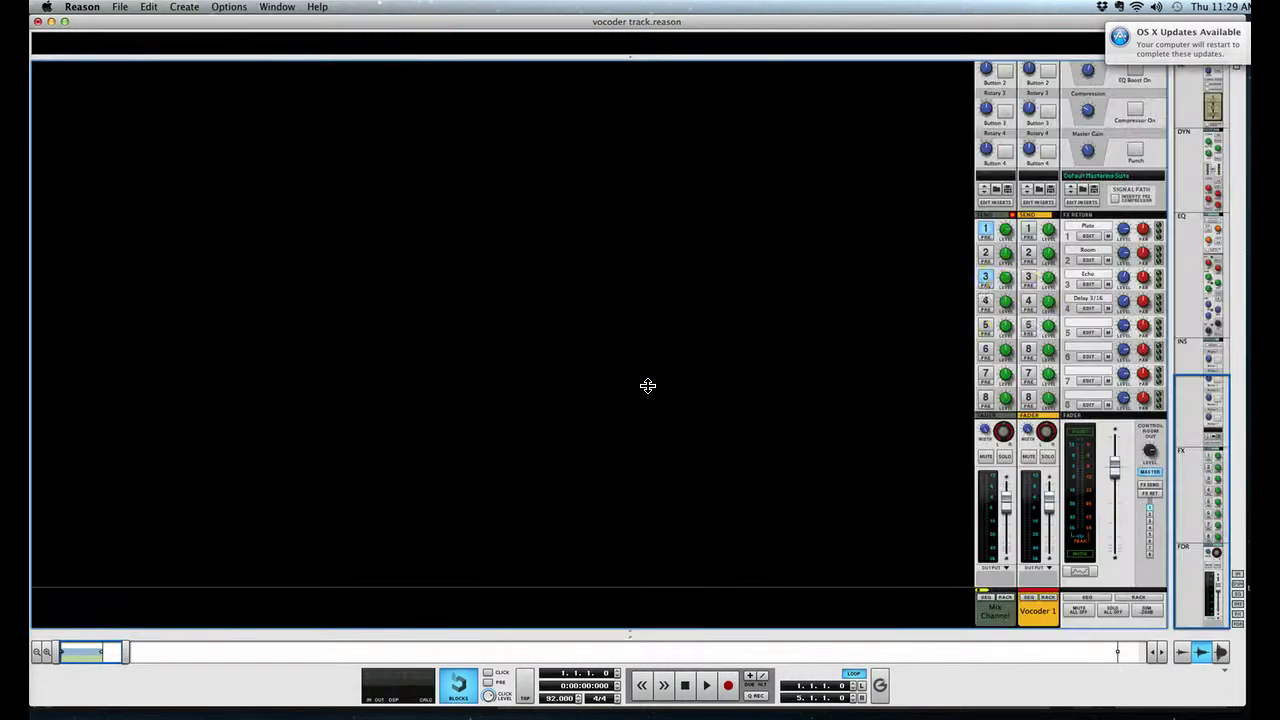
{"action": "left_click", "coordinate": [1029, 278]}
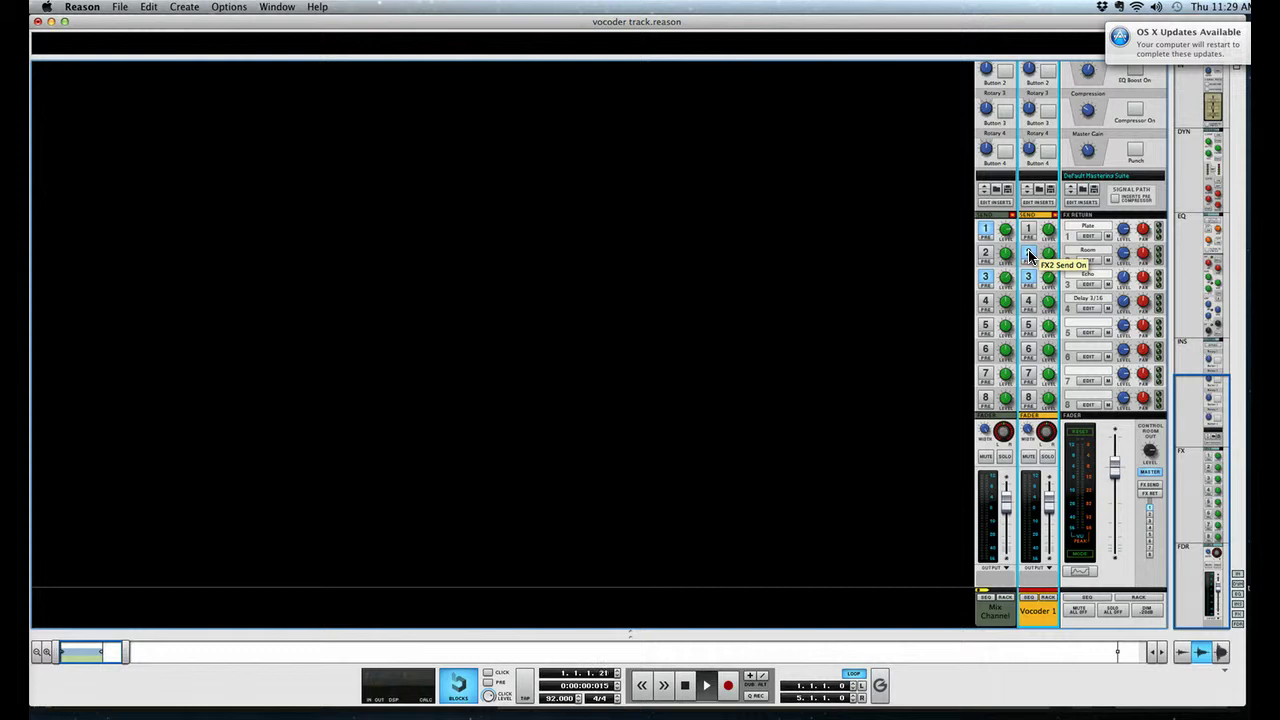
- Turn on the Vocoder 1 channel's Delay 3/16 send (4), listen to the result and stop playback
{"action": "left_click", "coordinate": [1029, 306]}
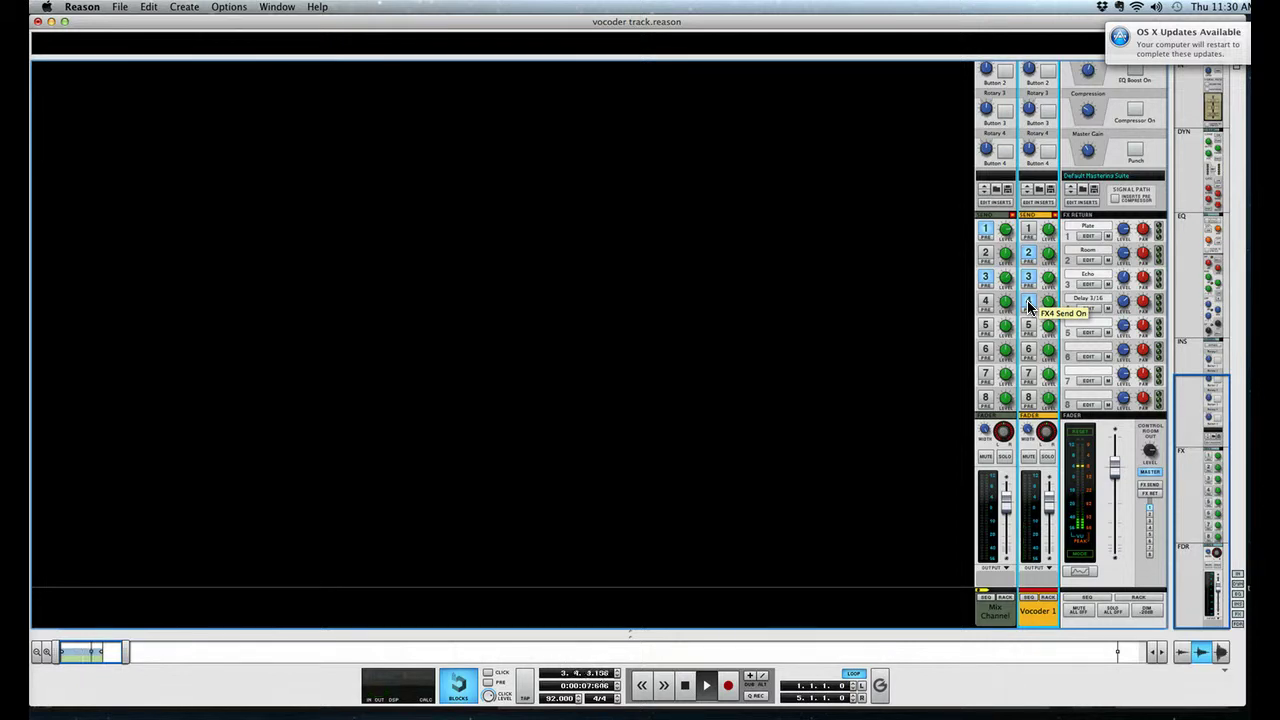
{"action": "key", "text": "space"}
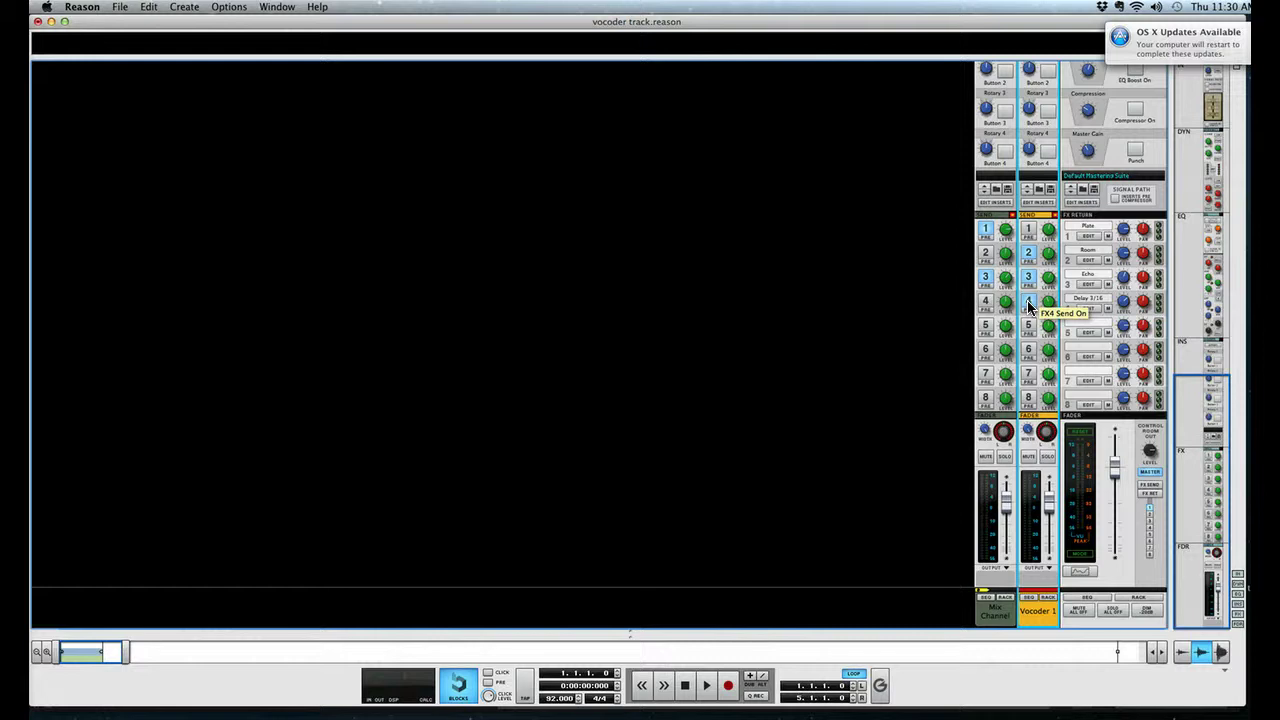
{"action": "left_click", "coordinate": [1029, 304]}
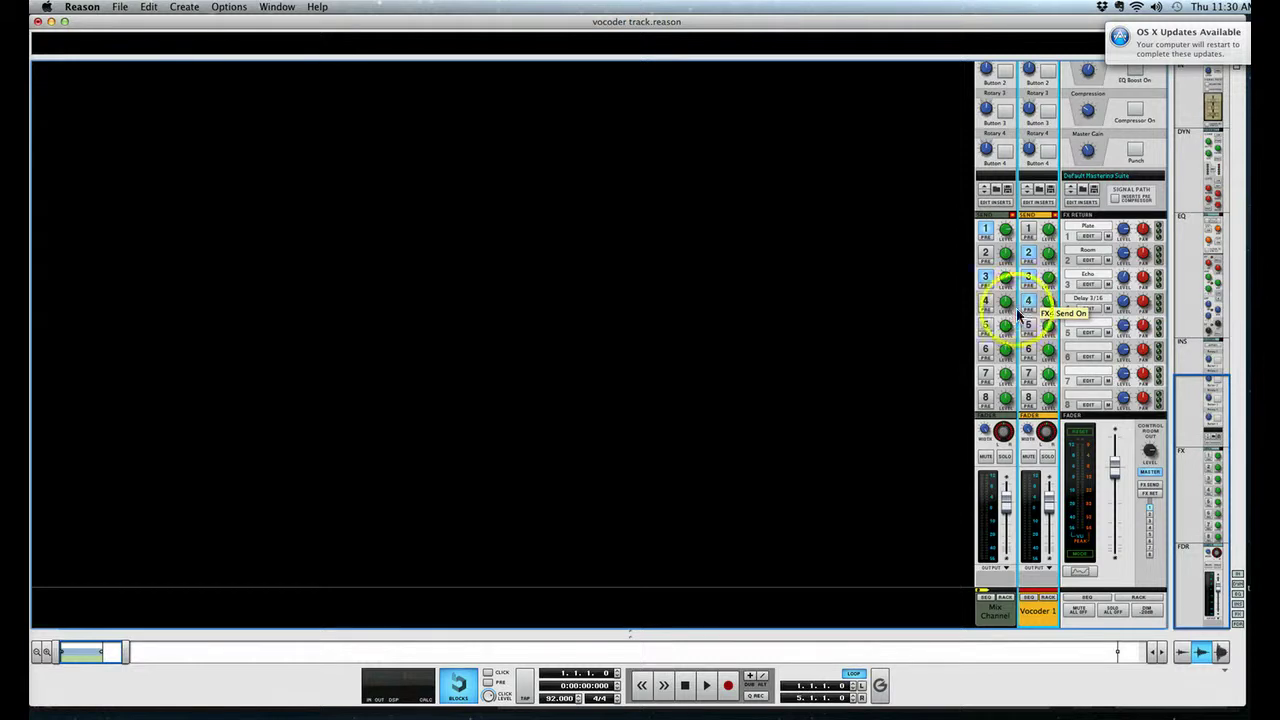